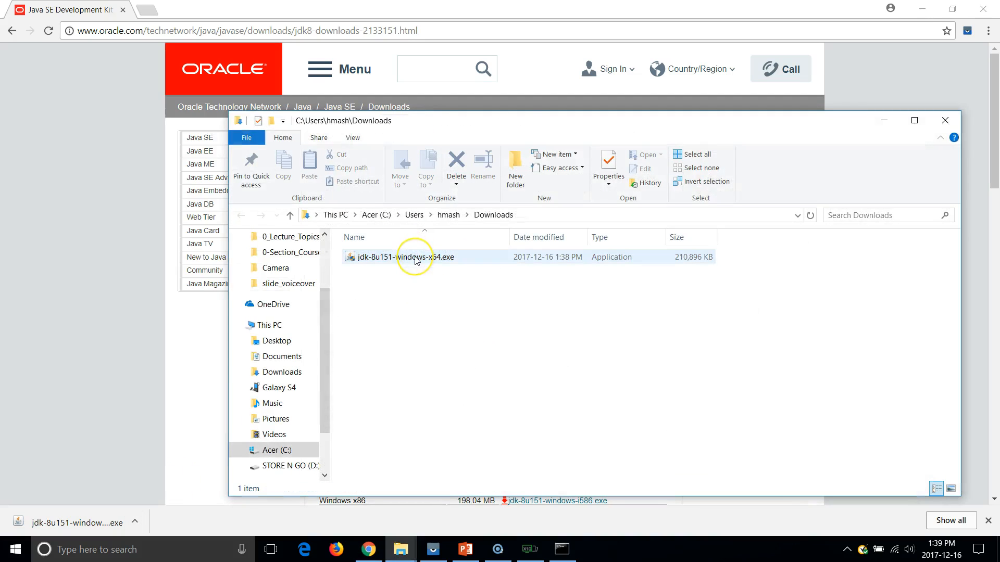
Run the jdk-8u151-windows-x64.exe installer from the Downloads folder and close that folder's window
{"action": "double_click", "coordinate": [416, 258]}
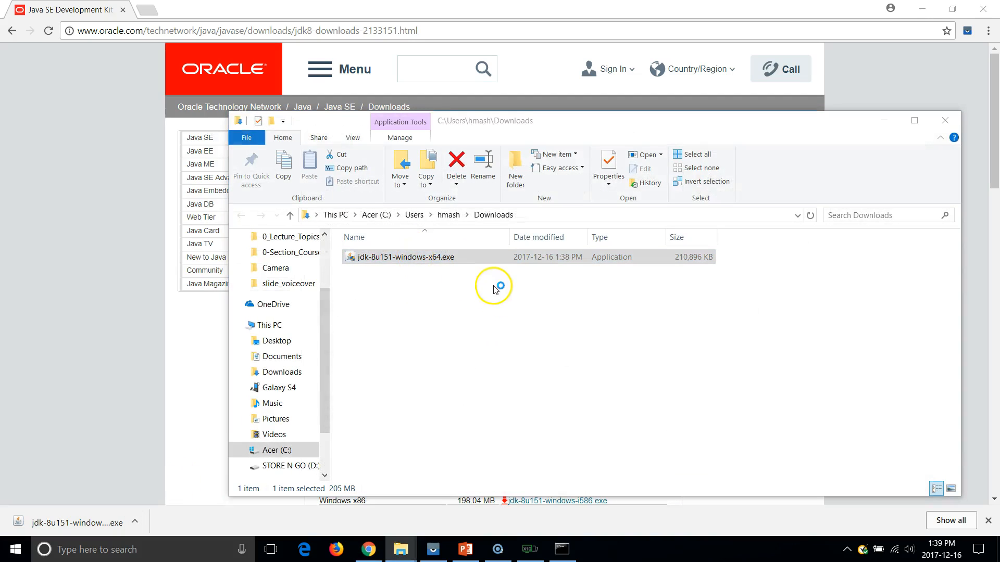
{"action": "mouse_move", "coordinate": [402, 556]}
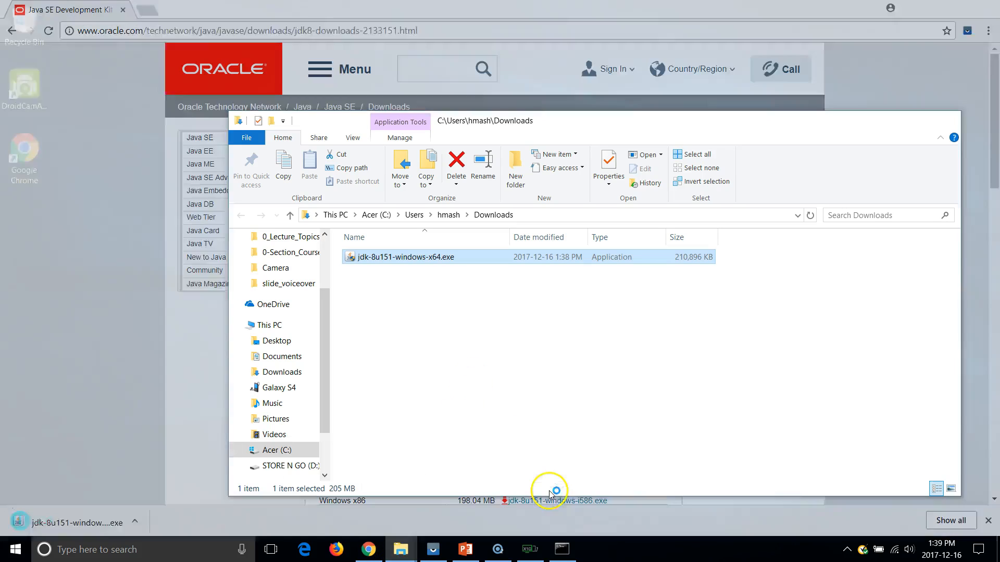
{"action": "left_click", "coordinate": [550, 492]}
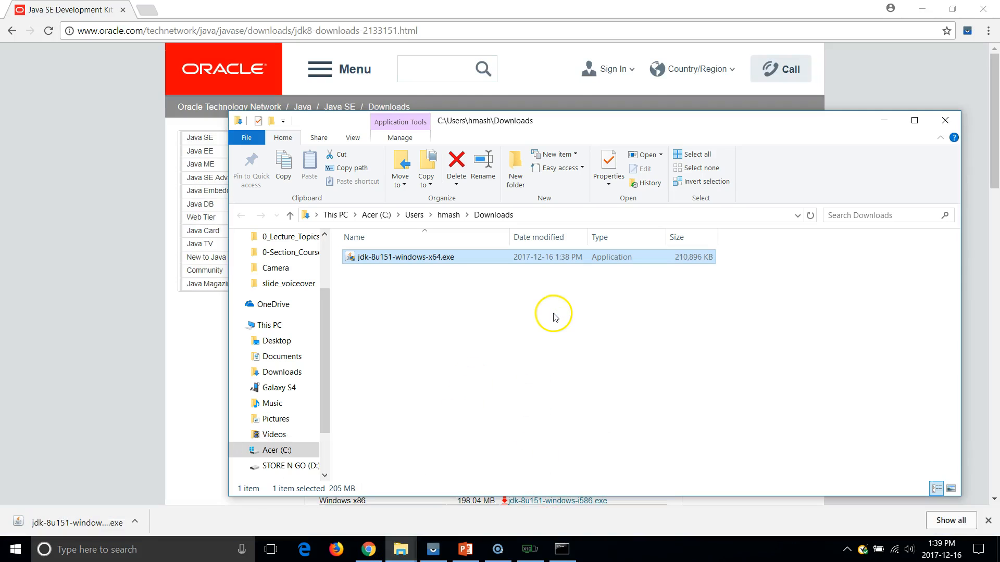
{"action": "left_click", "coordinate": [945, 121]}
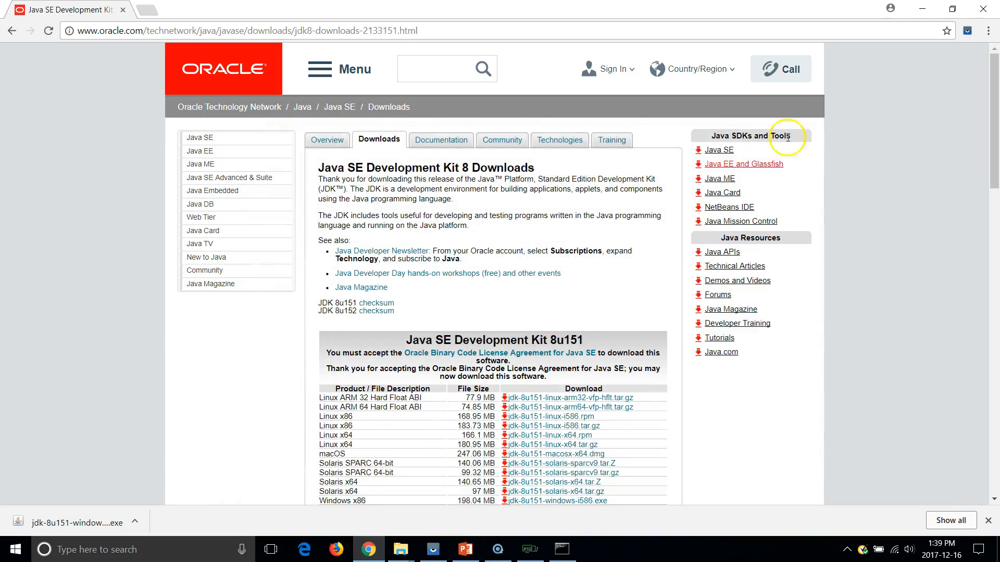
Minimize the browser, presentation and slide_voiceover folder windows, and advance the JDK setup wizard to Custom Setup
{"action": "left_click", "coordinate": [922, 10]}
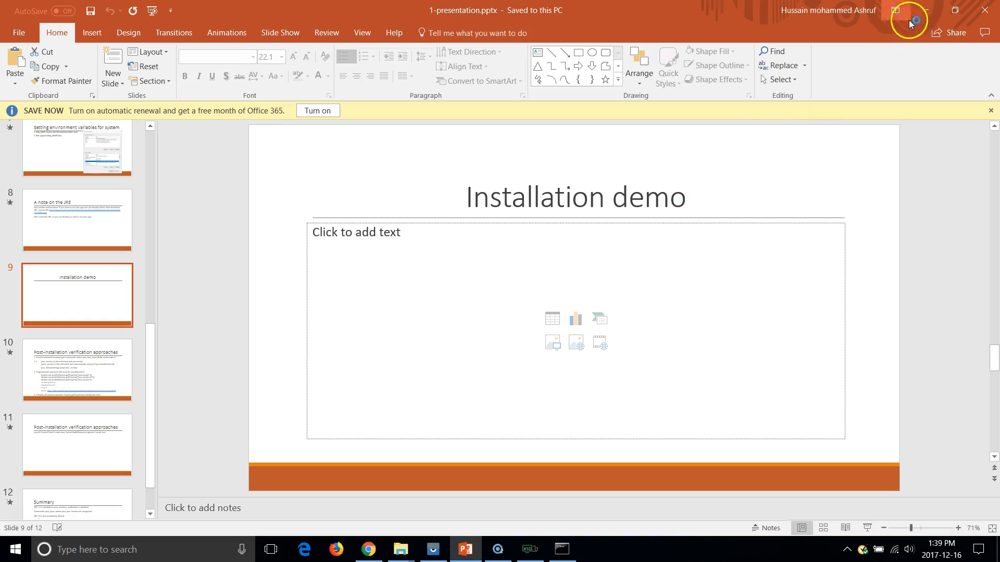
{"action": "left_click", "coordinate": [922, 9]}
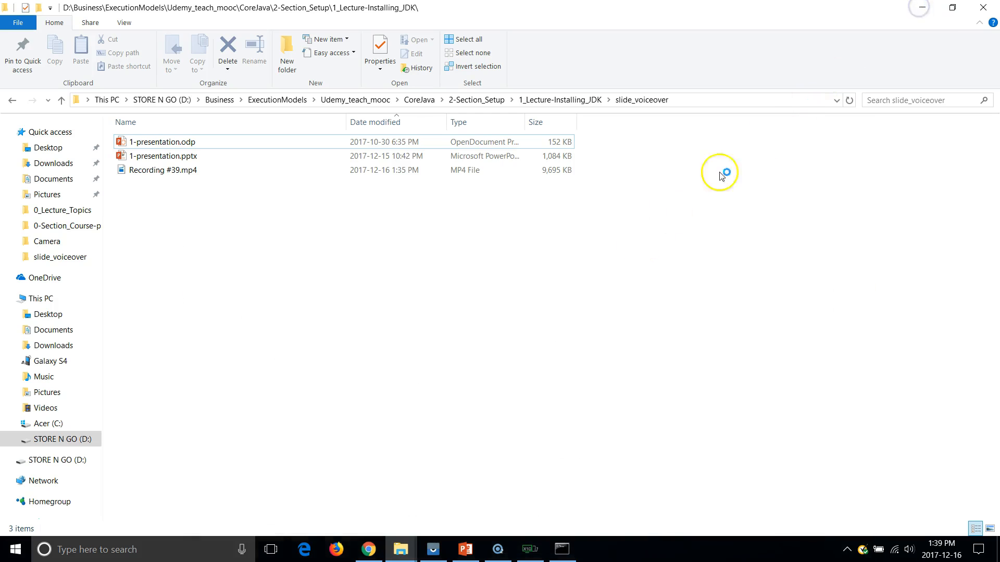
{"action": "left_click", "coordinate": [922, 8]}
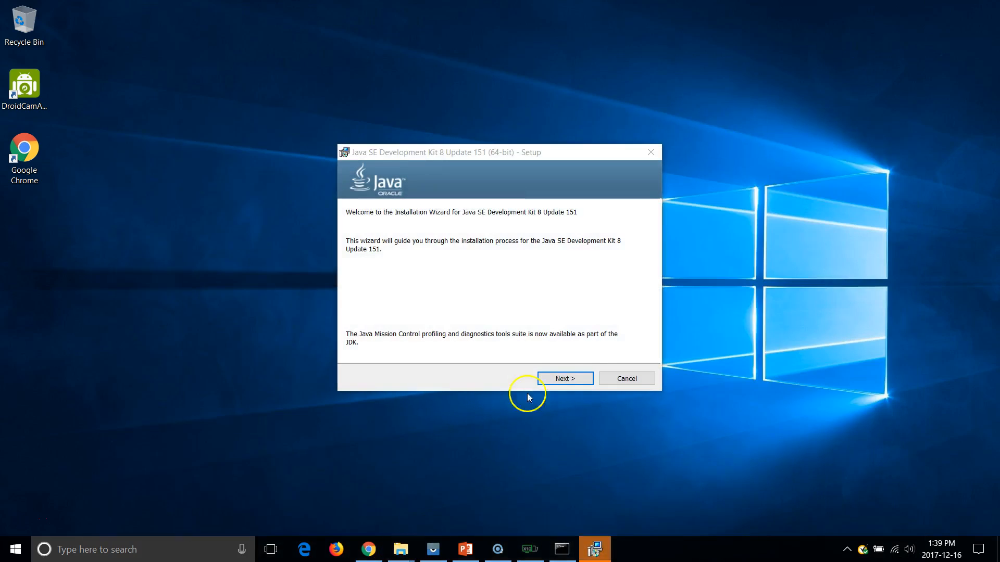
{"action": "left_click", "coordinate": [566, 381]}
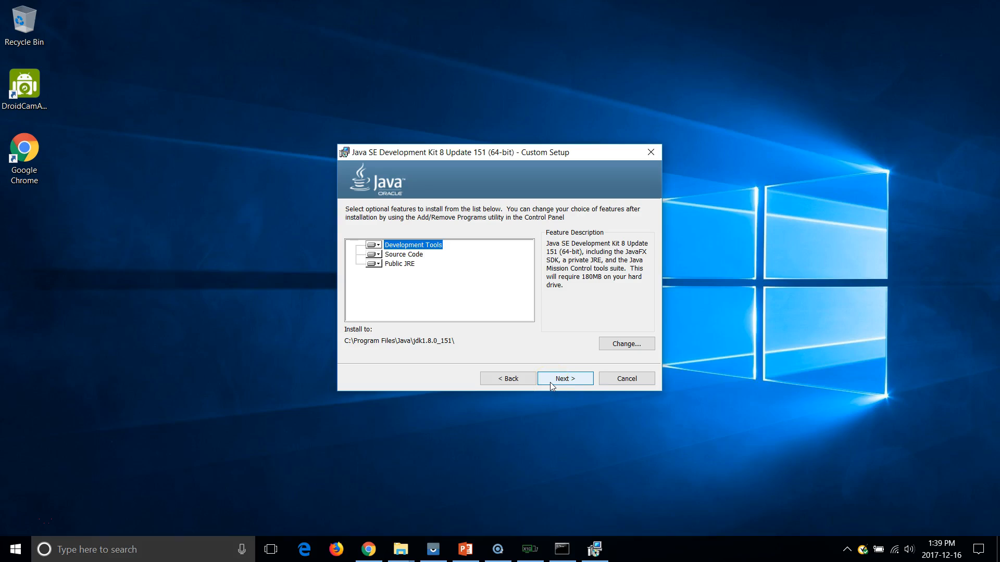
Copy the folder path C:\development\tools\jdk8 from the open File Explorer window and minimize that window
{"action": "left_click", "coordinate": [400, 548]}
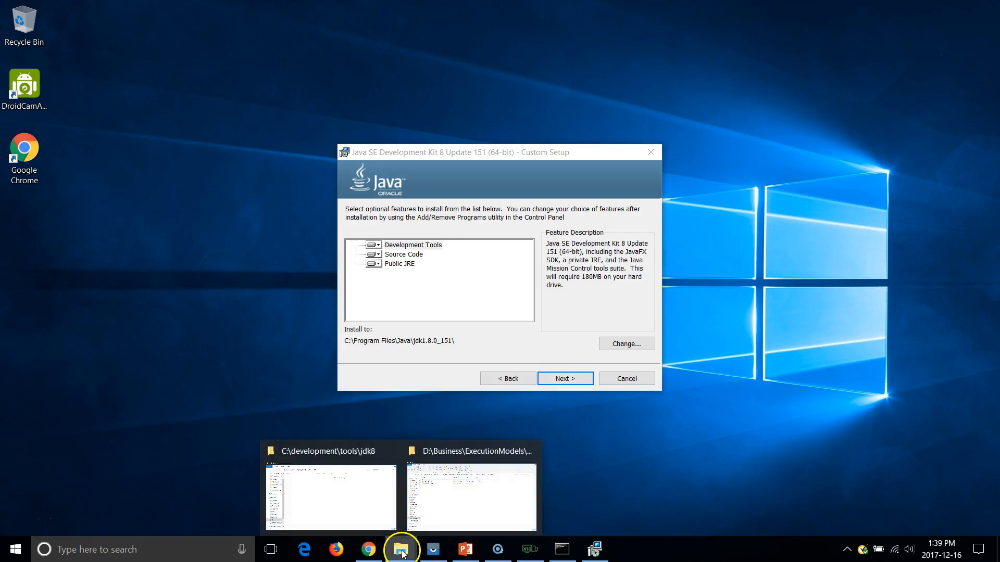
{"action": "left_click", "coordinate": [343, 493]}
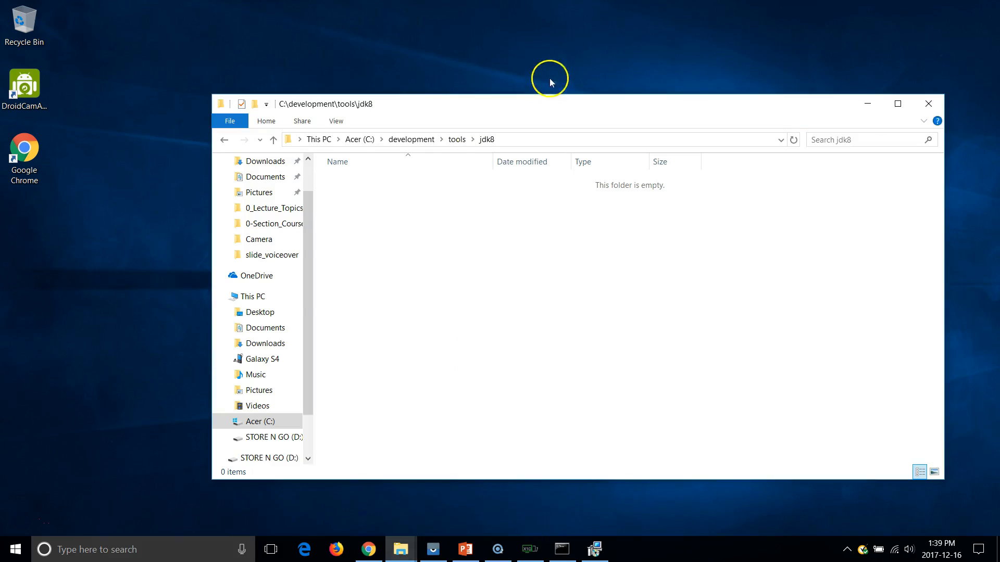
{"action": "left_click", "coordinate": [528, 142]}
{"action": "key", "text": "ctrl+c"}
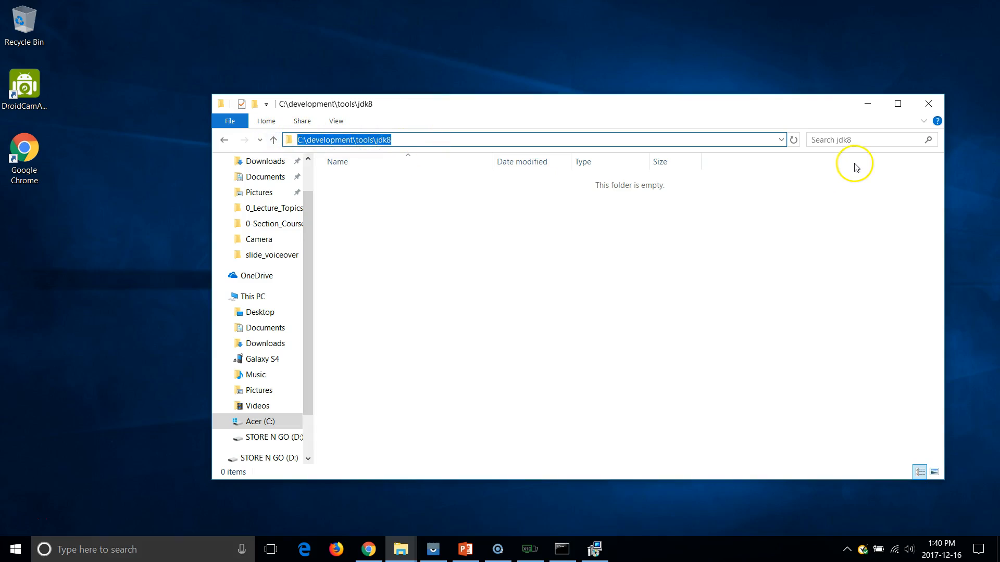
{"action": "left_click", "coordinate": [868, 103]}
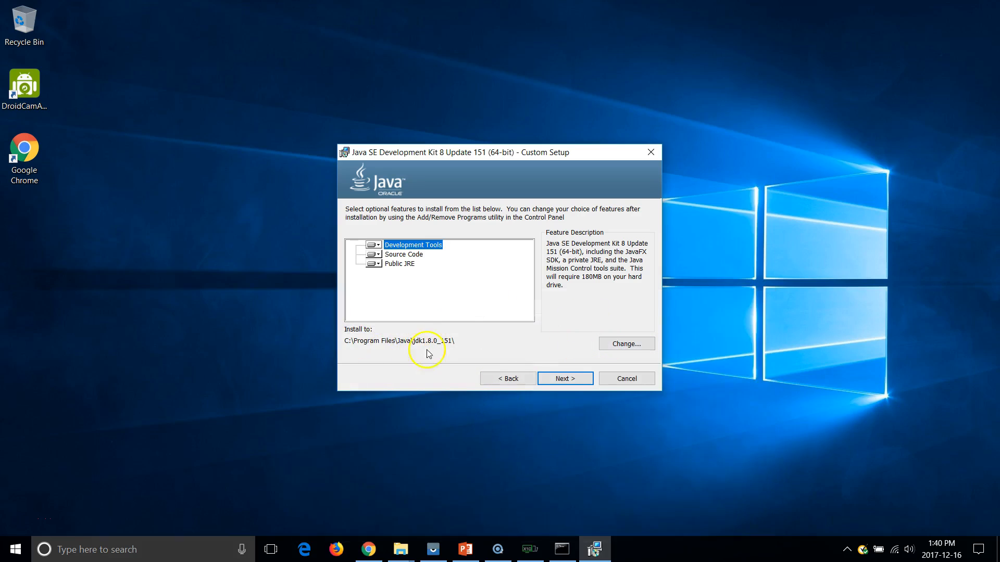
Change the JDK install folder to C:\development\tools\jdk8 and start the installation
{"action": "left_click", "coordinate": [620, 345]}
{"action": "left_click", "coordinate": [458, 347]}
{"action": "left_click_drag", "start_coordinate": [479, 347], "coordinate": [320, 339]}
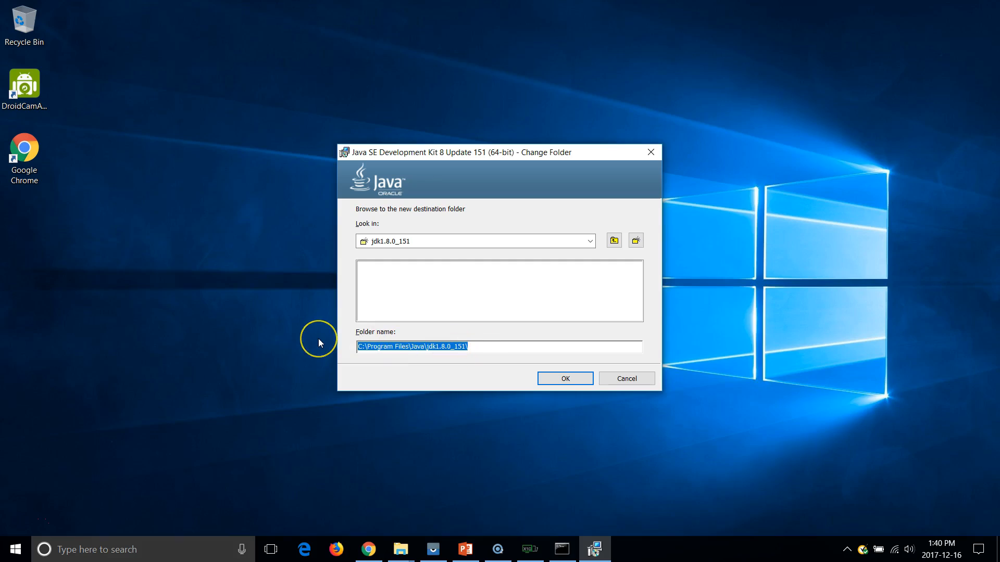
{"action": "key", "text": "ctrl+v"}
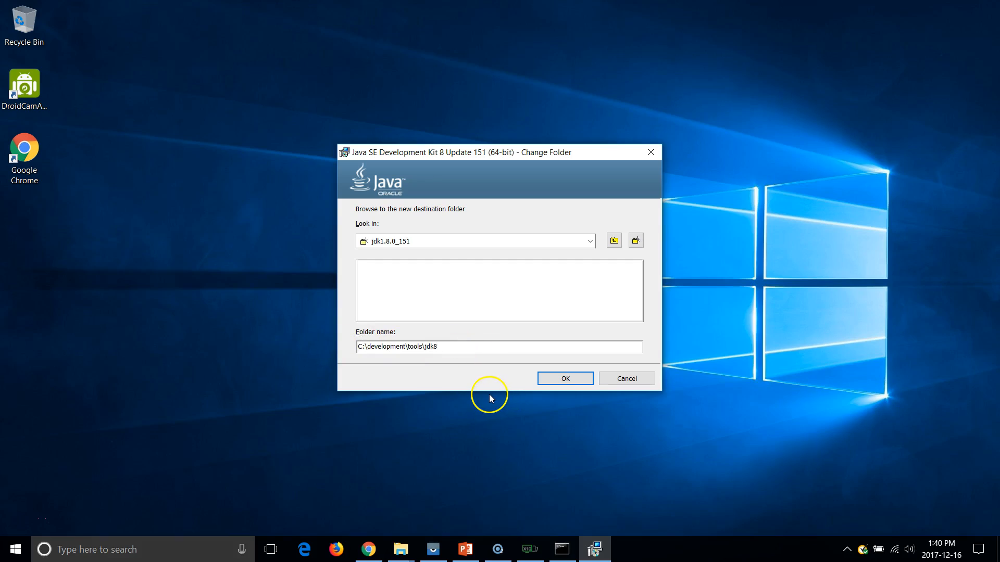
{"action": "left_click", "coordinate": [564, 378]}
{"action": "left_click", "coordinate": [565, 379]}
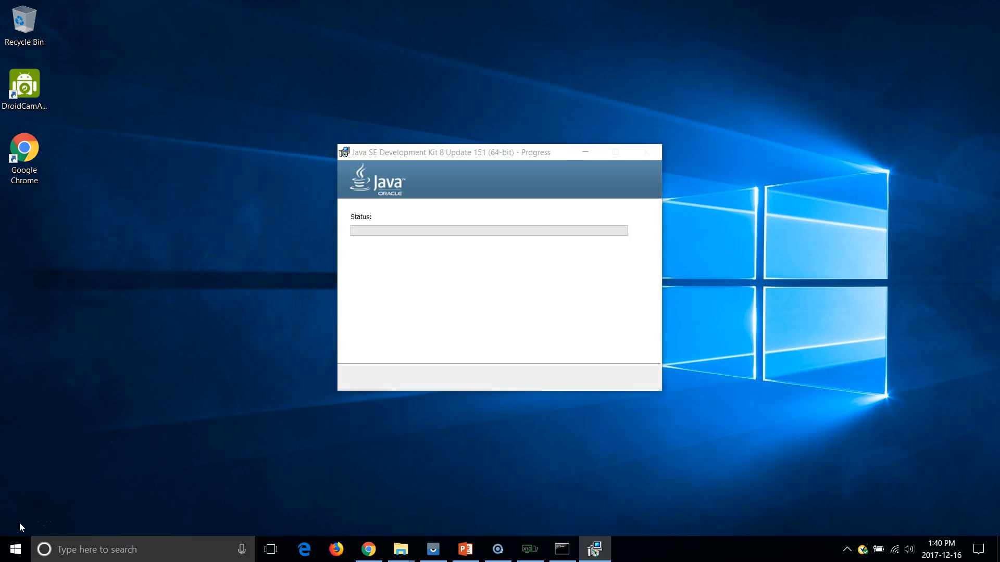
Check the files installed in the jdk8 folder in File Explorer, and minimize the window
{"action": "left_click", "coordinate": [400, 551]}
{"action": "left_click", "coordinate": [364, 489]}
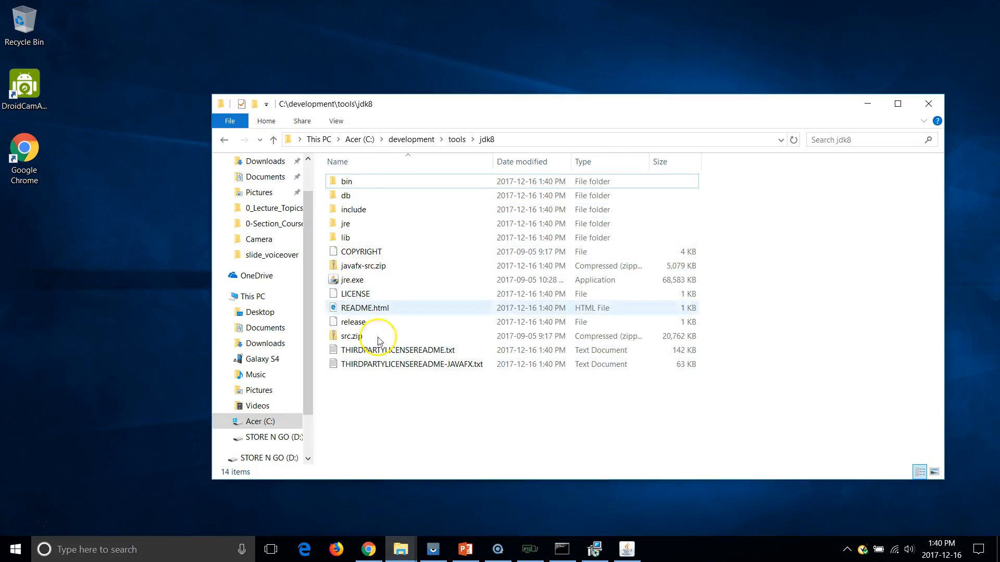
{"action": "left_click", "coordinate": [866, 103]}
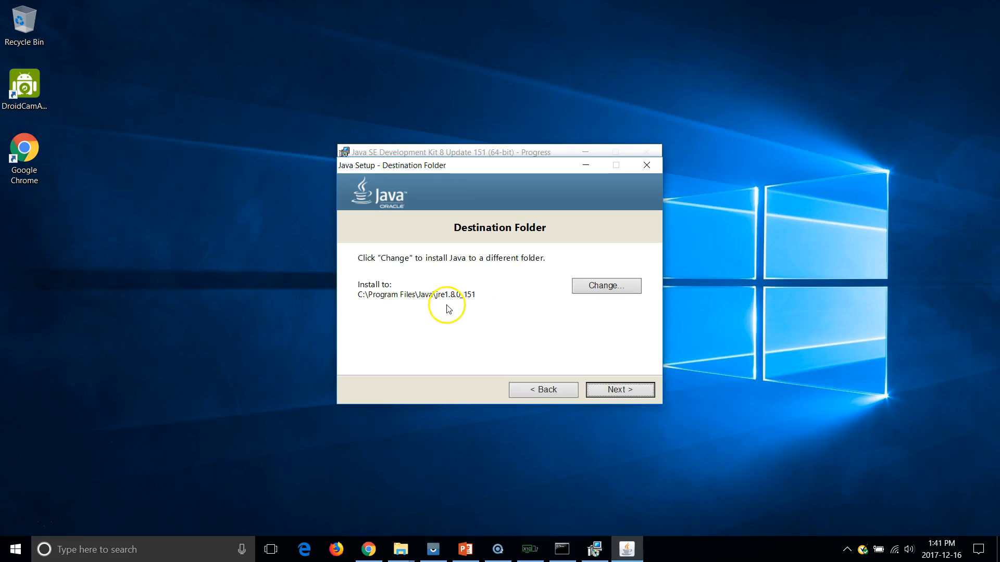
Begin changing the JRE destination, and create and open a new folder named jre8 in C:\development\tools
{"action": "left_click", "coordinate": [593, 287]}
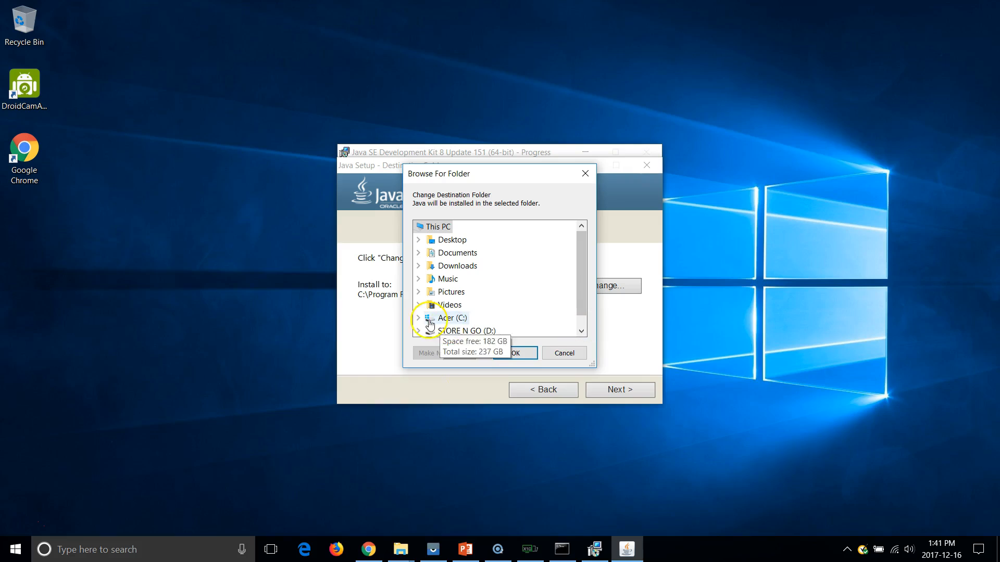
{"action": "left_click", "coordinate": [401, 551]}
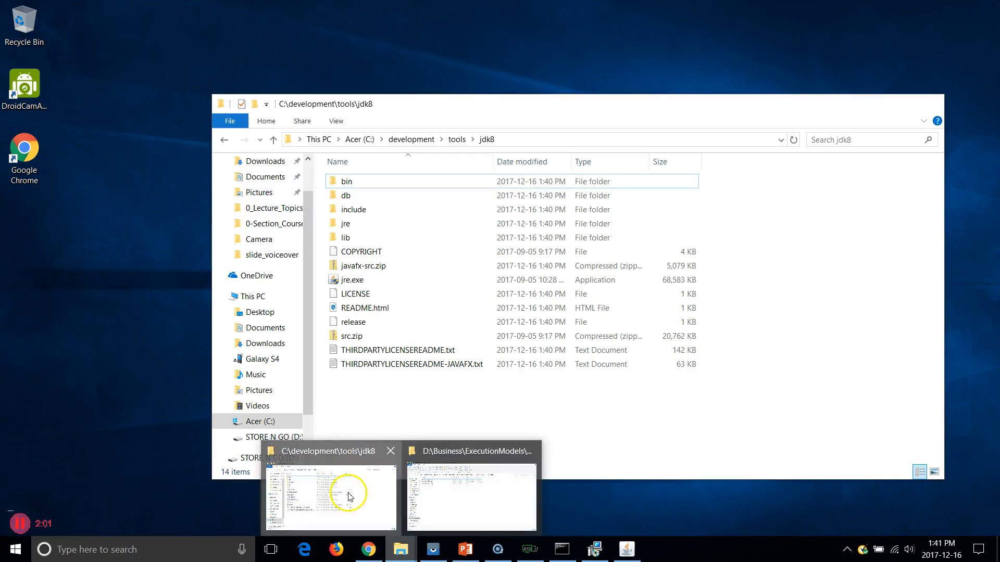
{"action": "left_click", "coordinate": [357, 466]}
{"action": "left_click", "coordinate": [456, 140]}
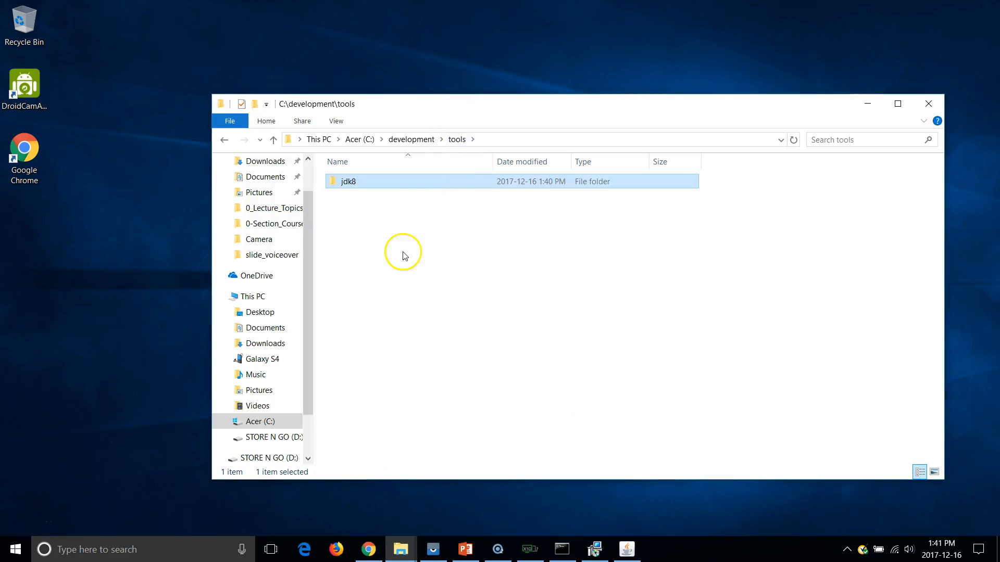
{"action": "right_click", "coordinate": [365, 223]}
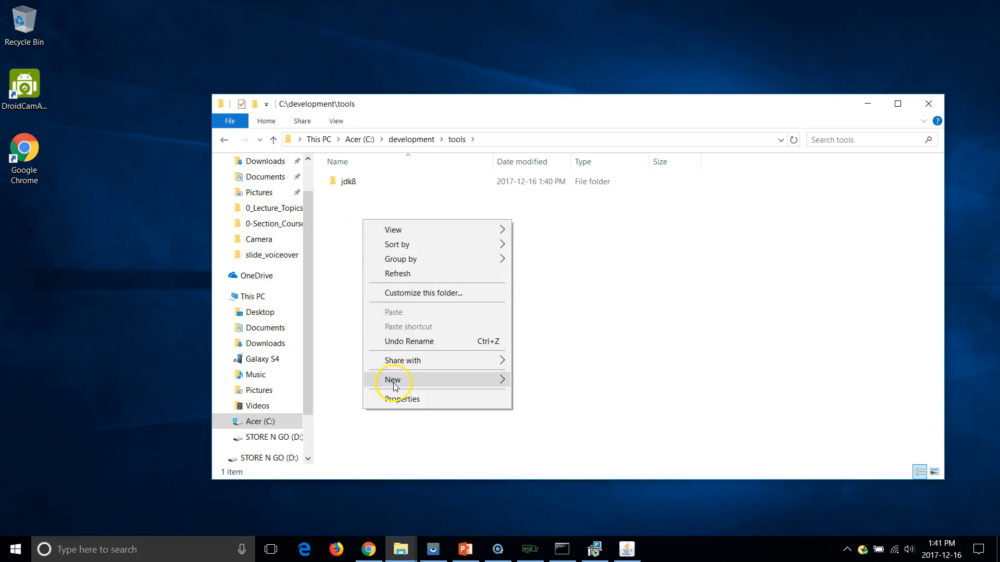
{"action": "mouse_move", "coordinate": [386, 381]}
{"action": "left_click", "coordinate": [569, 200]}
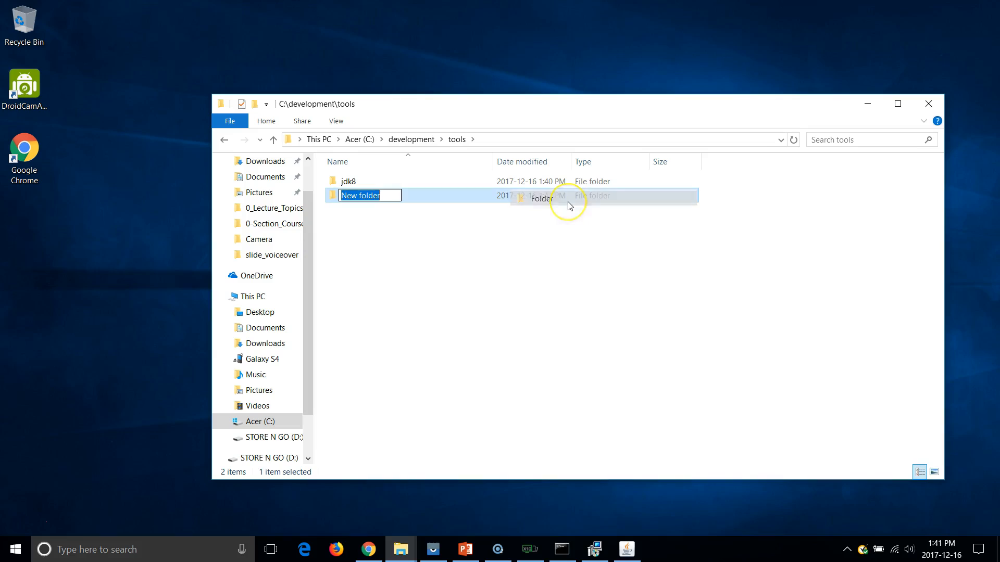
{"action": "type", "text": "jre8"}
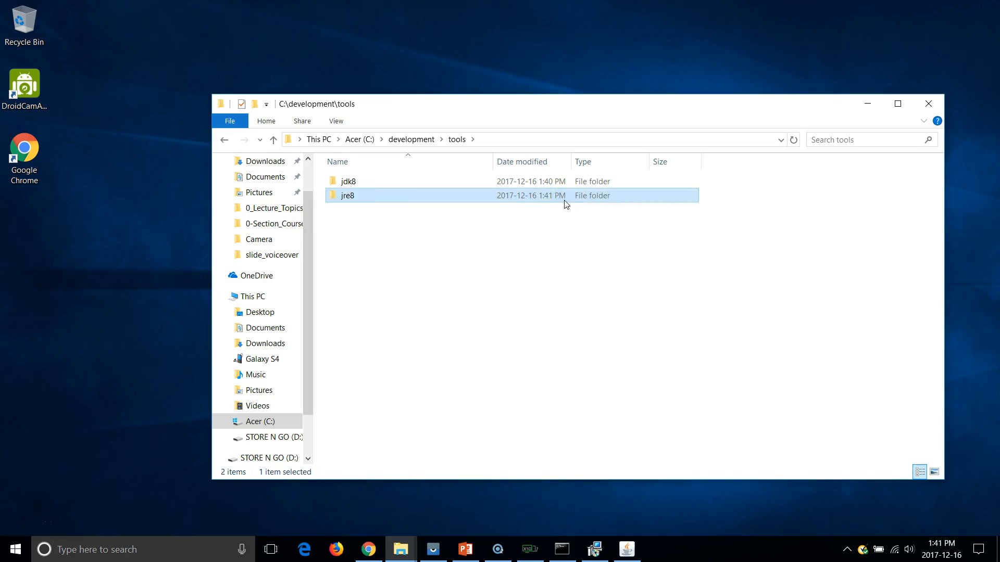
{"action": "double_click", "coordinate": [397, 201]}
{"action": "left_click", "coordinate": [548, 140]}
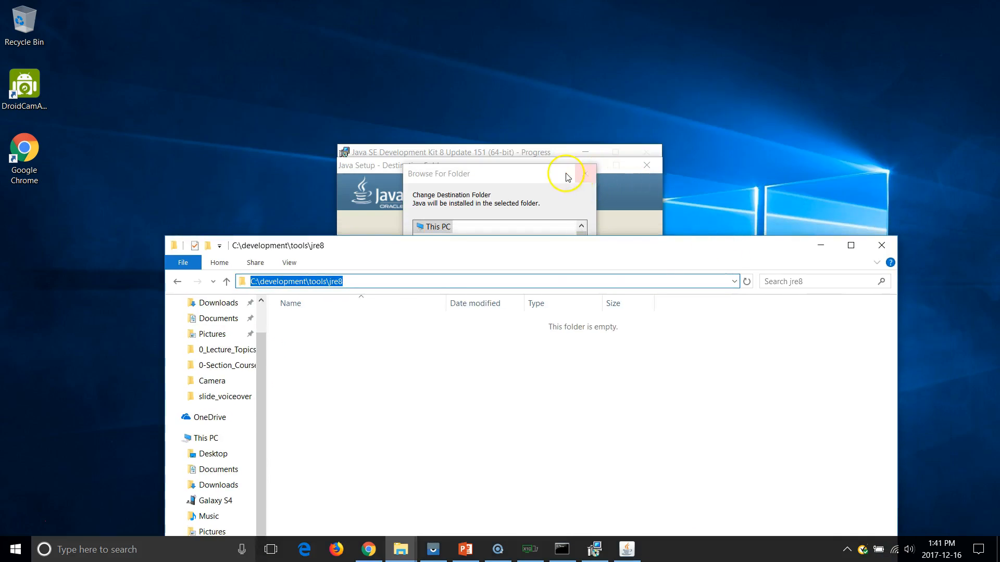
Select C:\development\tools\jre8 as the JRE destination folder and start its installation
{"action": "left_click_drag", "start_coordinate": [570, 175], "coordinate": [665, 82]}
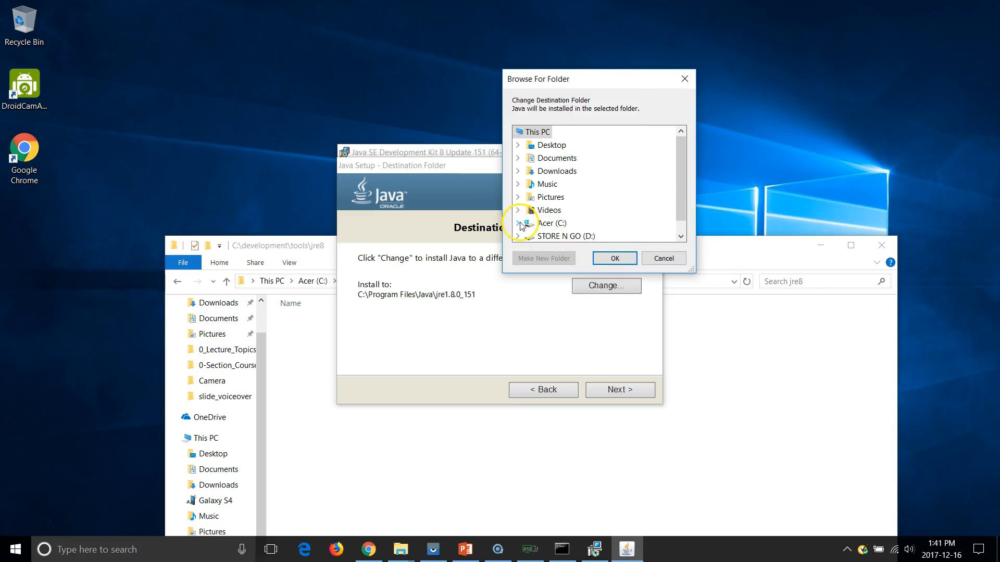
{"action": "left_click", "coordinate": [519, 224]}
{"action": "left_click", "coordinate": [530, 159]}
{"action": "left_click", "coordinate": [580, 198]}
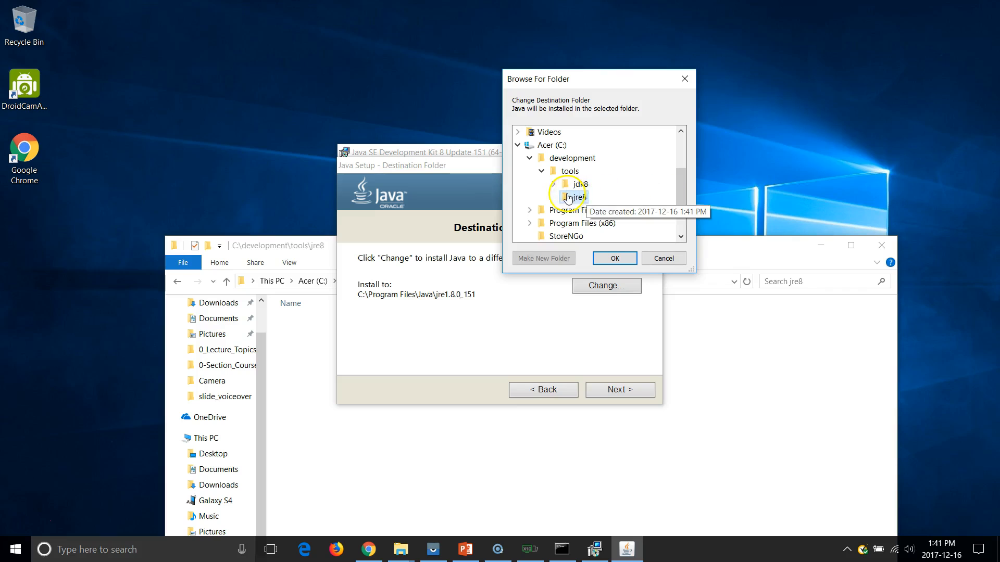
{"action": "left_click", "coordinate": [615, 258]}
{"action": "left_click", "coordinate": [604, 396]}
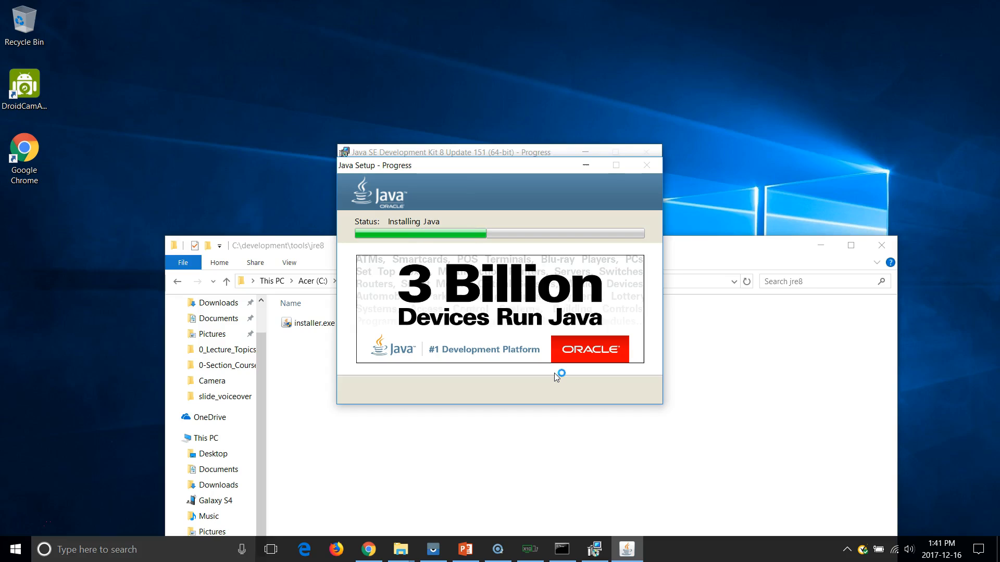
Examine the installed files in the jre8 folder's bin subfolder in File Explorer
{"action": "left_click", "coordinate": [130, 478]}
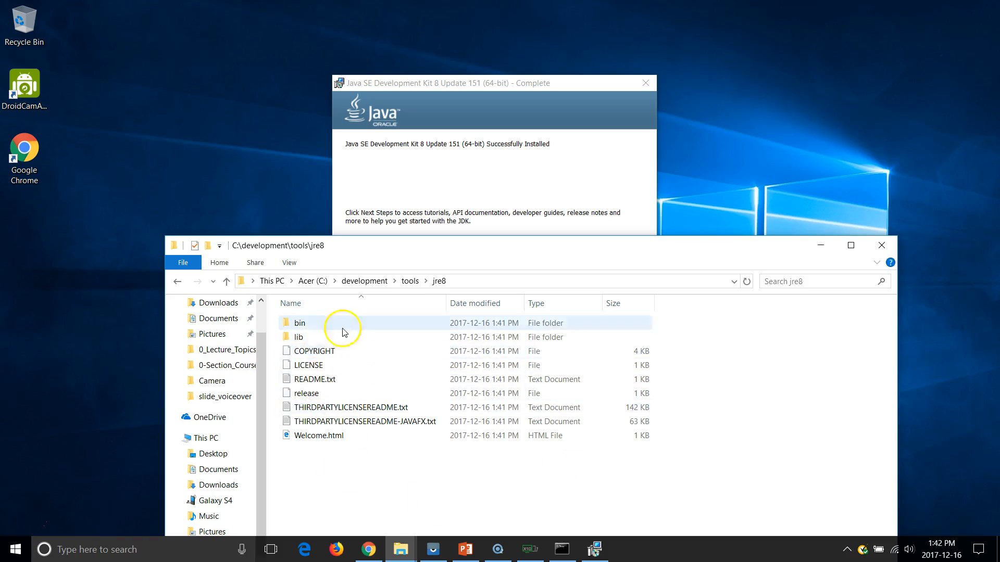
{"action": "double_click", "coordinate": [301, 325]}
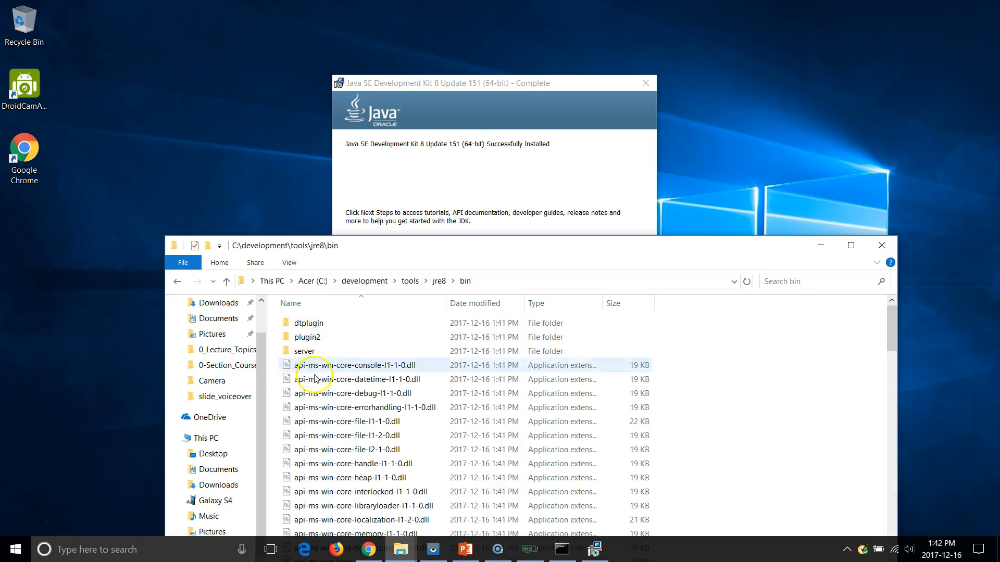
{"action": "scroll", "coordinate": [578, 448], "scroll_direction": "down", "scroll_amount": 10}
{"action": "scroll", "coordinate": [580, 451], "scroll_direction": "down", "scroll_amount": 14}
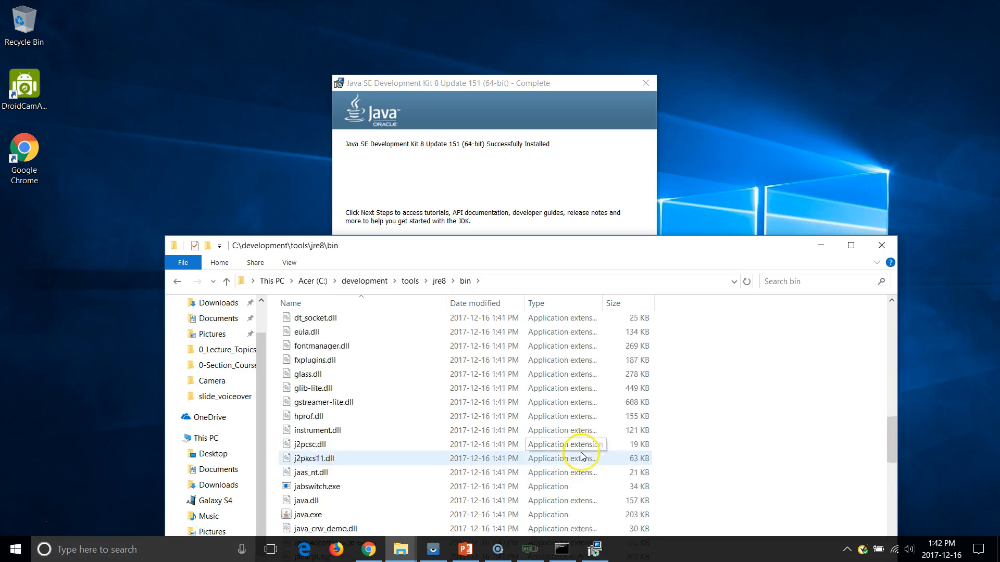
{"action": "scroll", "coordinate": [584, 471], "scroll_direction": "down", "scroll_amount": 9}
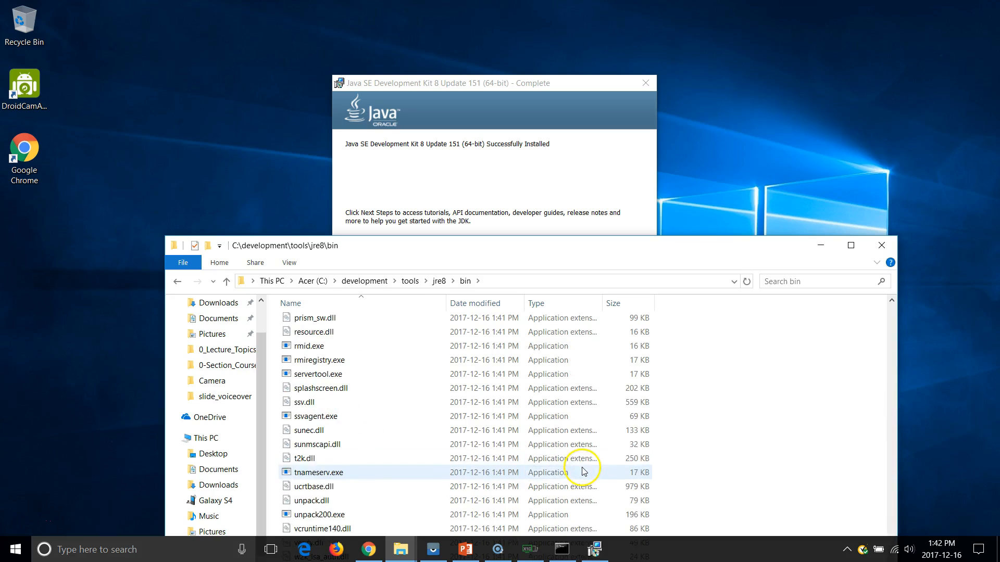
{"action": "scroll", "coordinate": [585, 473], "scroll_direction": "up", "scroll_amount": 13}
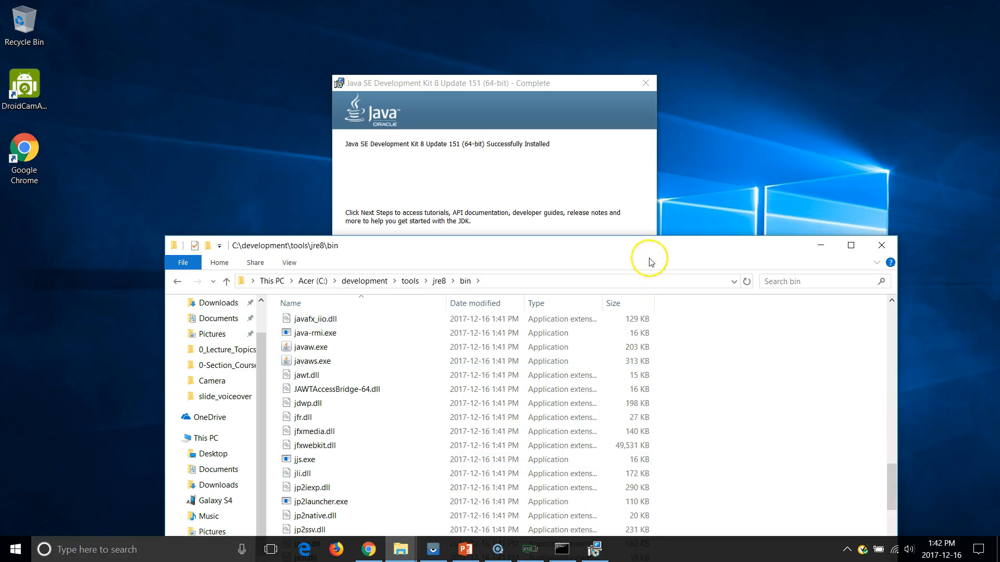
{"action": "left_click_drag", "start_coordinate": [663, 241], "coordinate": [663, 101]}
{"action": "left_click_drag", "start_coordinate": [893, 342], "coordinate": [888, 149]}
{"action": "left_click_drag", "start_coordinate": [560, 112], "coordinate": [563, 210]}
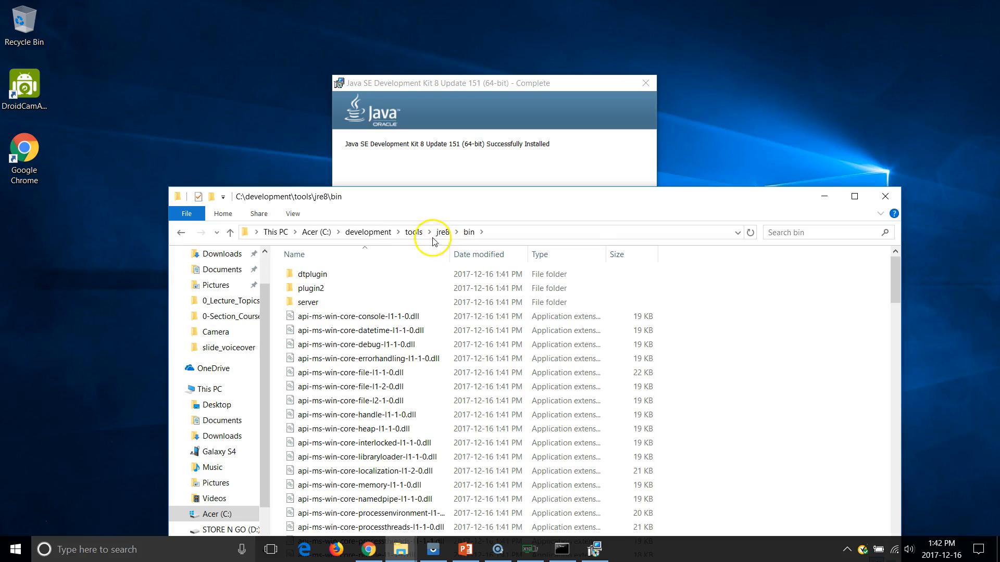
Go to the jdk8 folder under tools and examine the executables in its bin subfolder
{"action": "left_click", "coordinate": [415, 236]}
{"action": "double_click", "coordinate": [294, 274]}
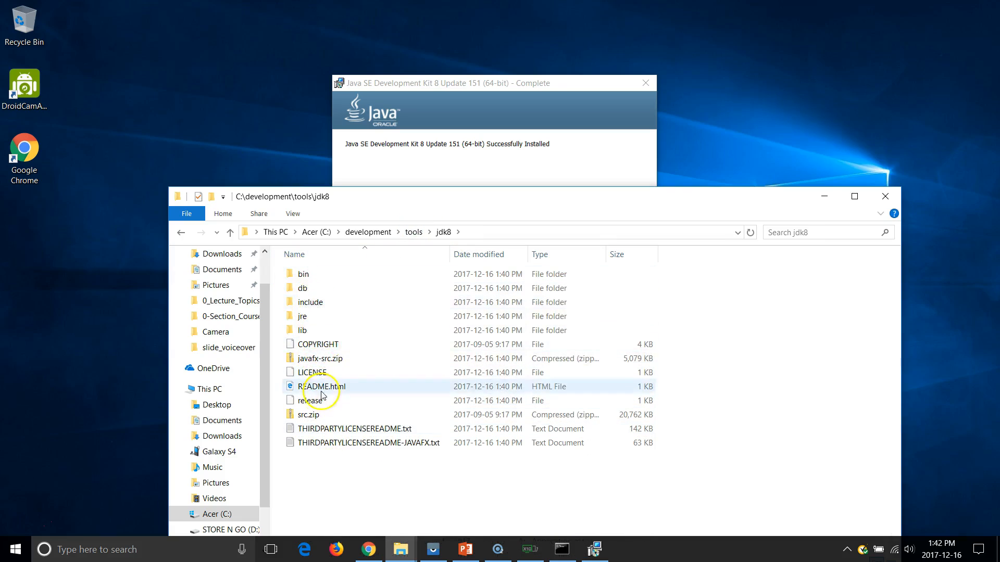
{"action": "double_click", "coordinate": [320, 276]}
{"action": "scroll", "coordinate": [350, 292], "scroll_direction": "down", "scroll_amount": 2}
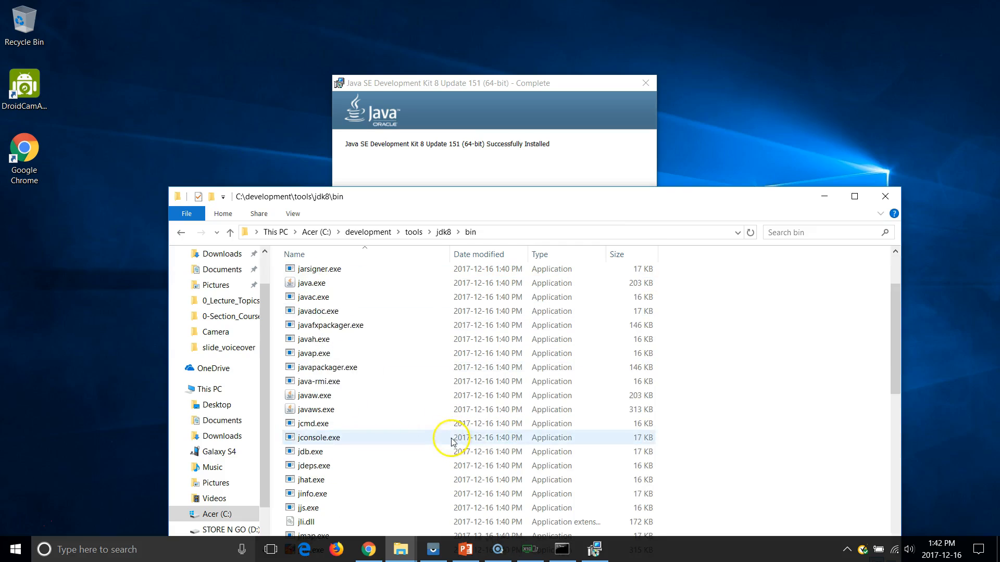
Examine java.exe and javac.exe in the bin folder, and look inside src.zip in the jdk8 folder
{"action": "left_click", "coordinate": [328, 298]}
{"action": "left_click", "coordinate": [324, 284]}
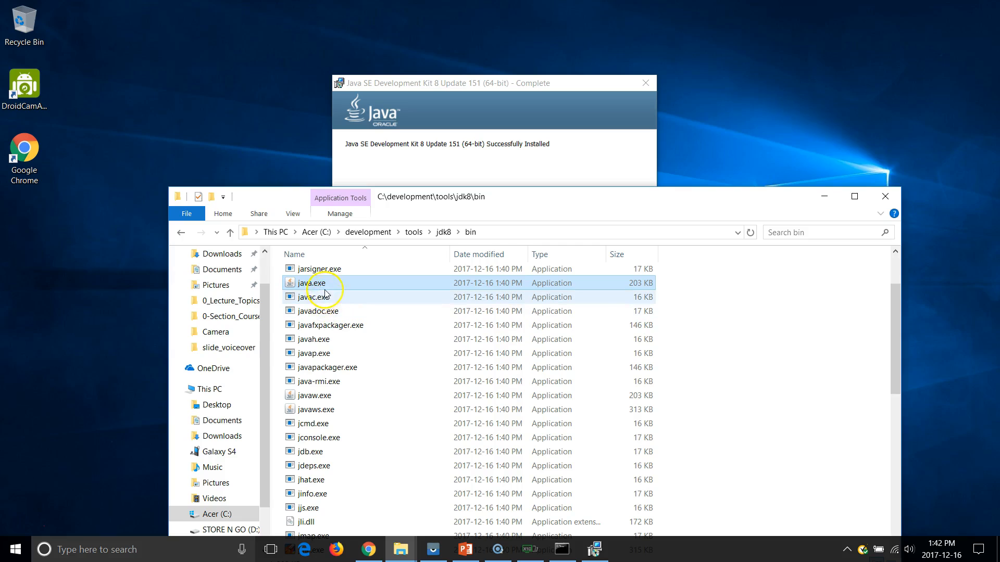
{"action": "left_click", "coordinate": [329, 298]}
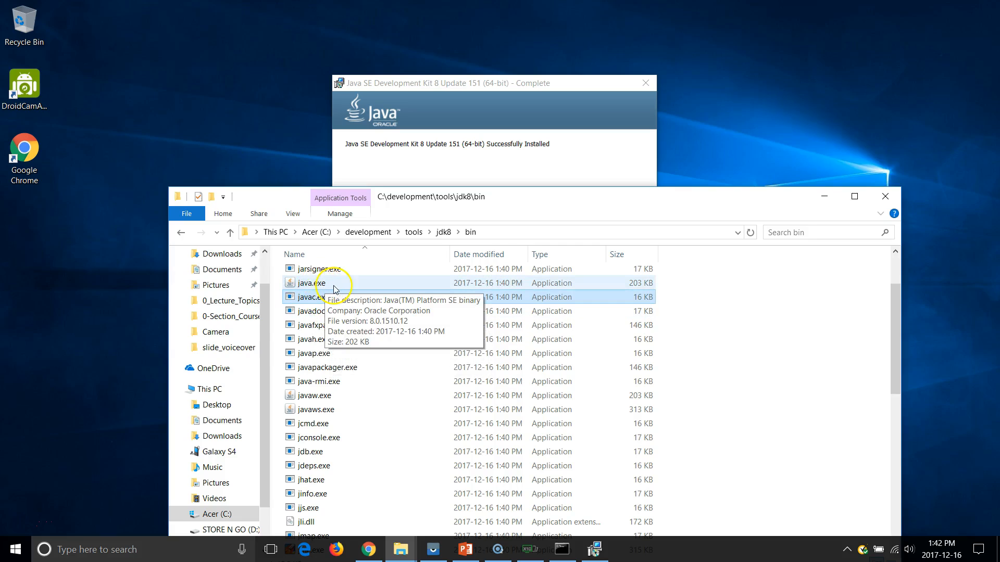
{"action": "left_click", "coordinate": [181, 232]}
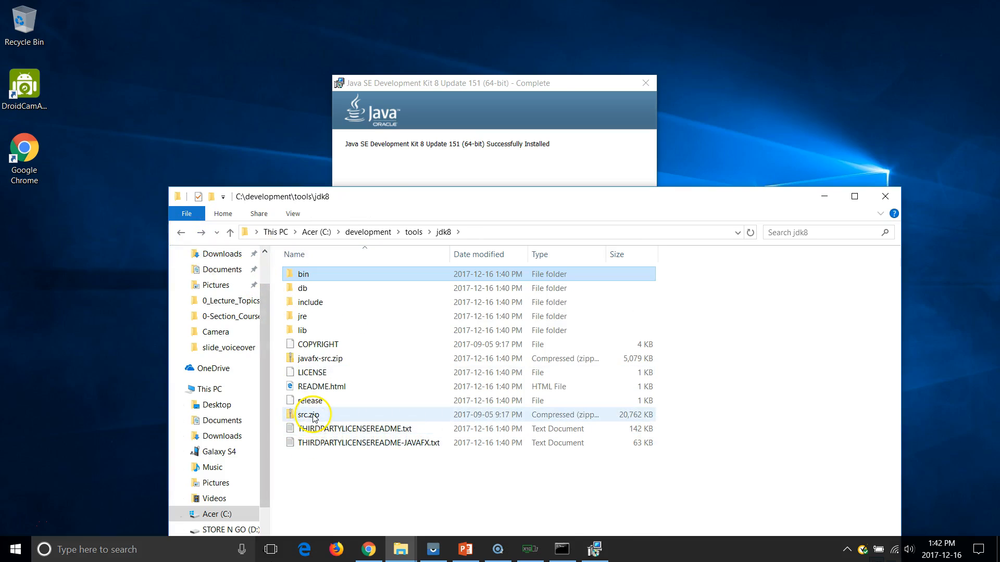
{"action": "double_click", "coordinate": [314, 416]}
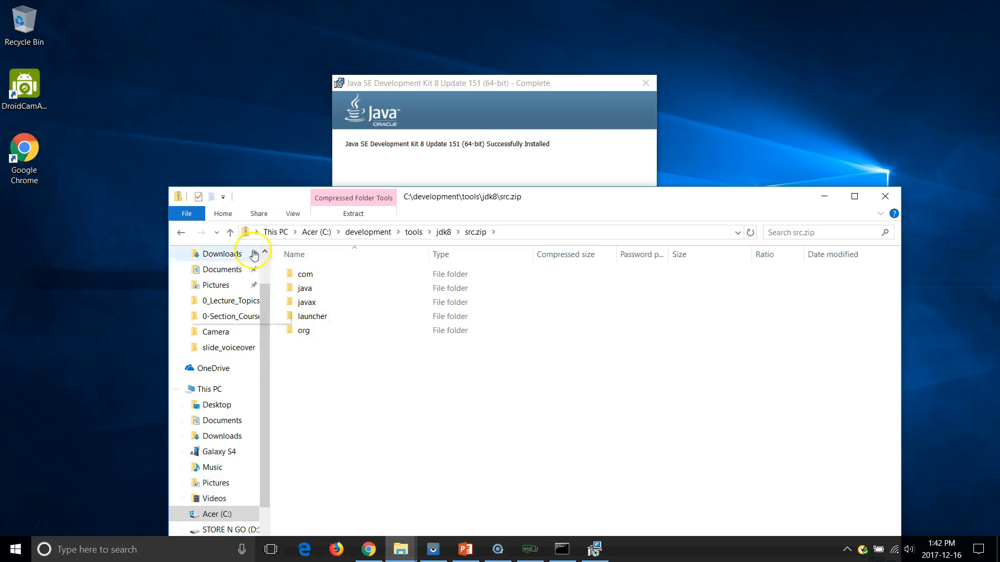
{"action": "left_click", "coordinate": [181, 233]}
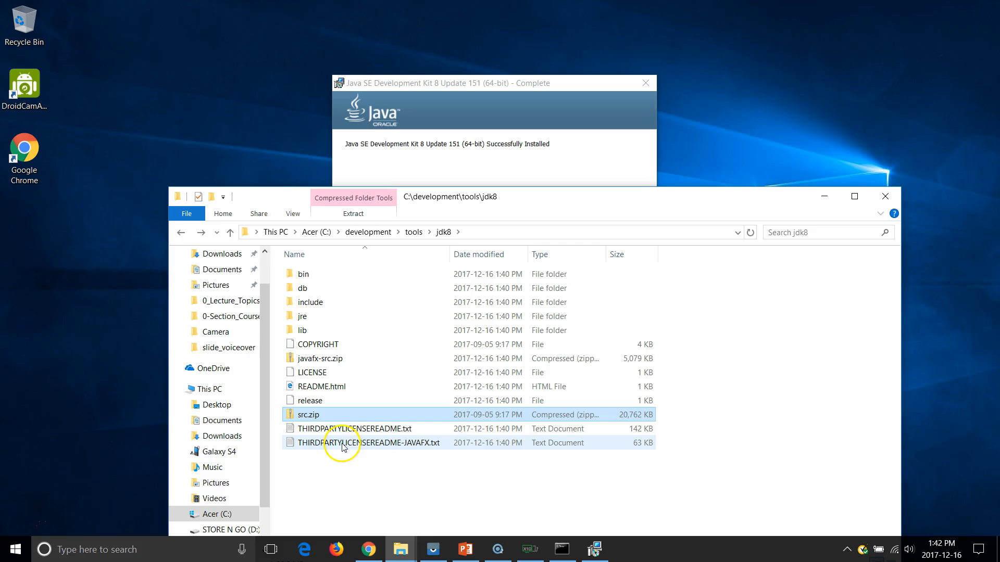
Close the completed JDK installer and minimize the File Explorer window
{"action": "left_click", "coordinate": [558, 85]}
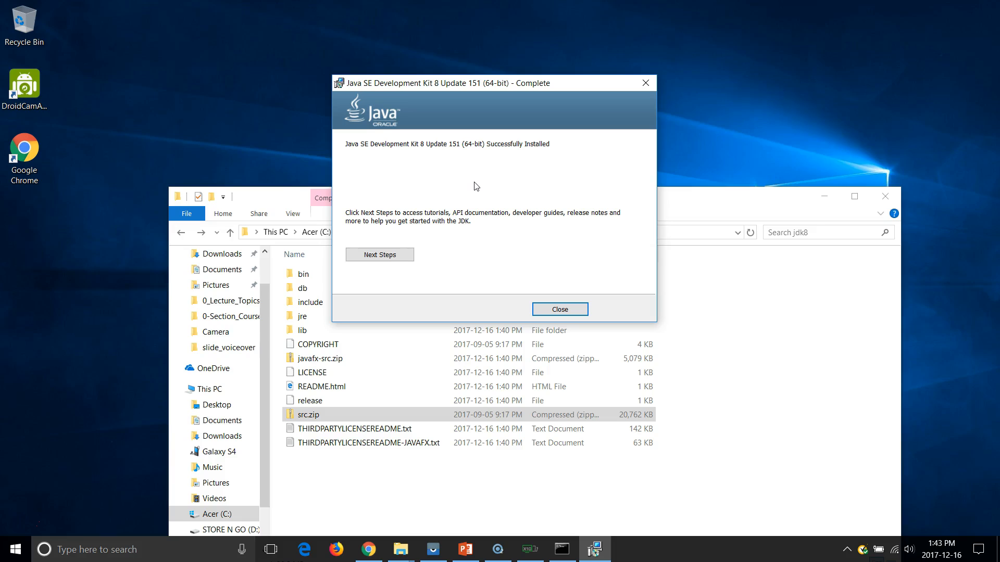
{"action": "left_click", "coordinate": [539, 313]}
{"action": "left_click", "coordinate": [825, 197]}
Search Windows for Control Panel and open its Programs and Features list of installed programs
{"action": "left_click", "coordinate": [15, 550]}
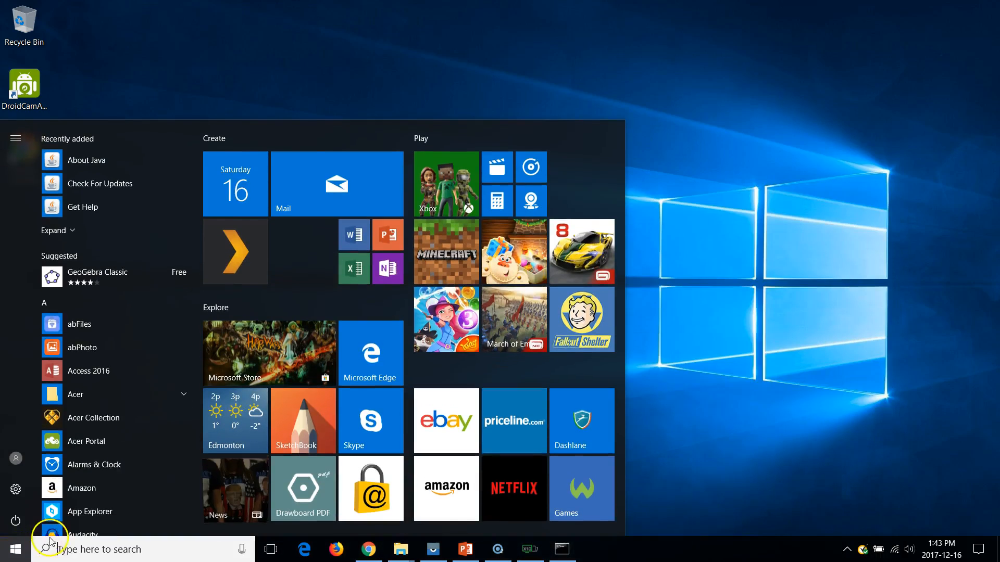
{"action": "left_click", "coordinate": [83, 551]}
{"action": "type", "text": "conr"}
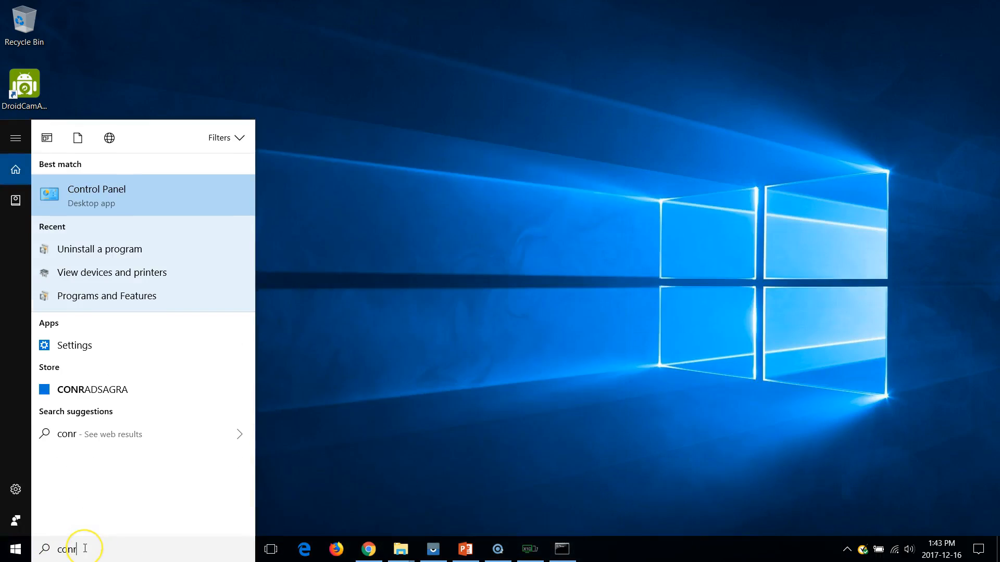
{"action": "key", "text": "BackSpace"}
{"action": "type", "text": "t"}
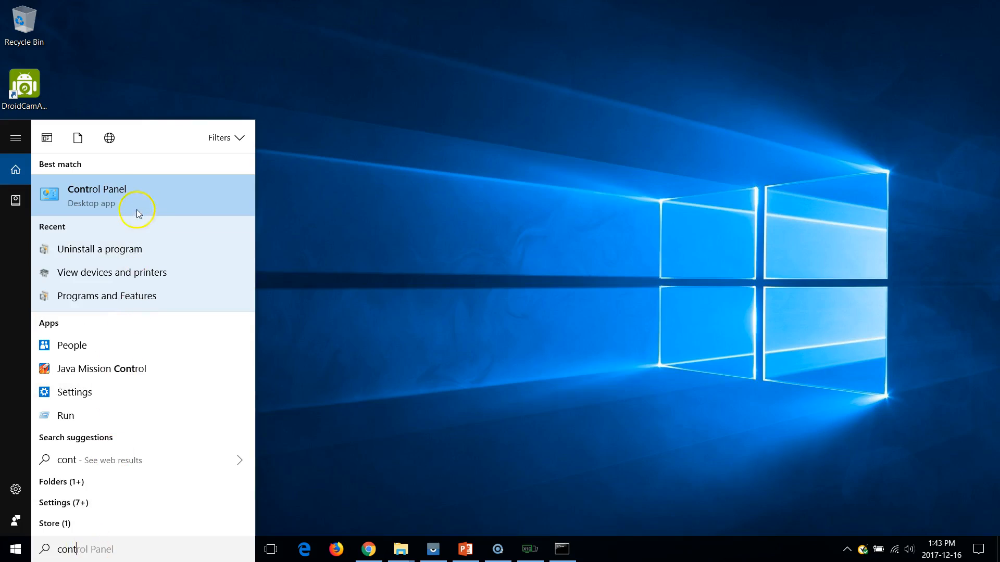
{"action": "left_click", "coordinate": [134, 178]}
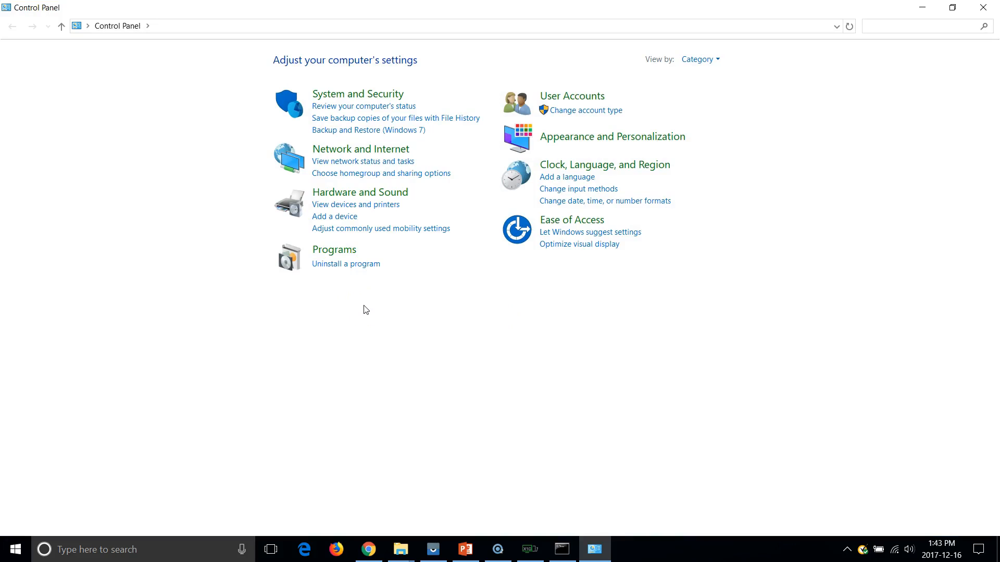
{"action": "left_click", "coordinate": [344, 251]}
{"action": "left_click", "coordinate": [221, 61]}
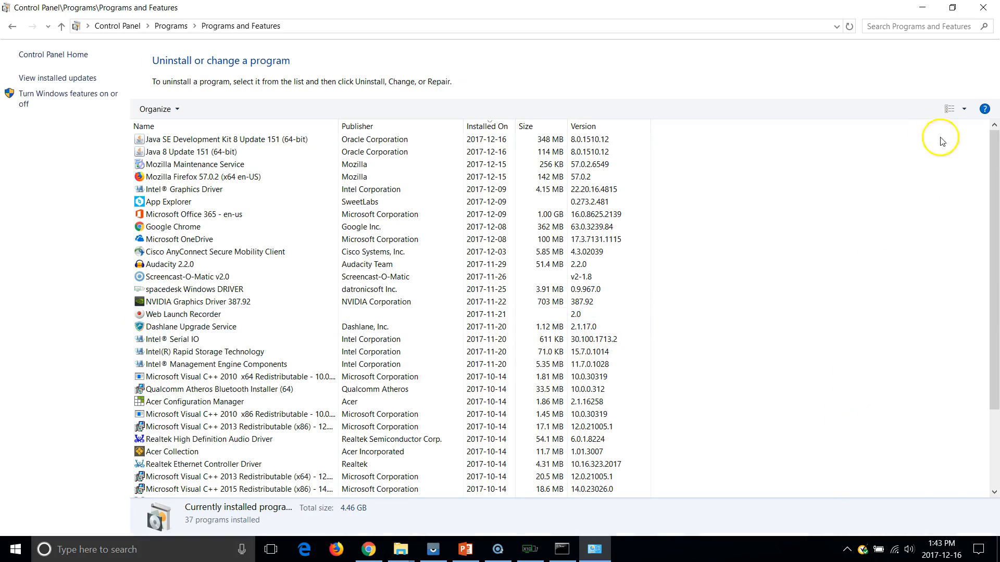
Show the installed programs as large icons and check the Java SE Development Kit 8 Update 151 and Java 8 Update 151 entries
{"action": "left_click", "coordinate": [964, 109]}
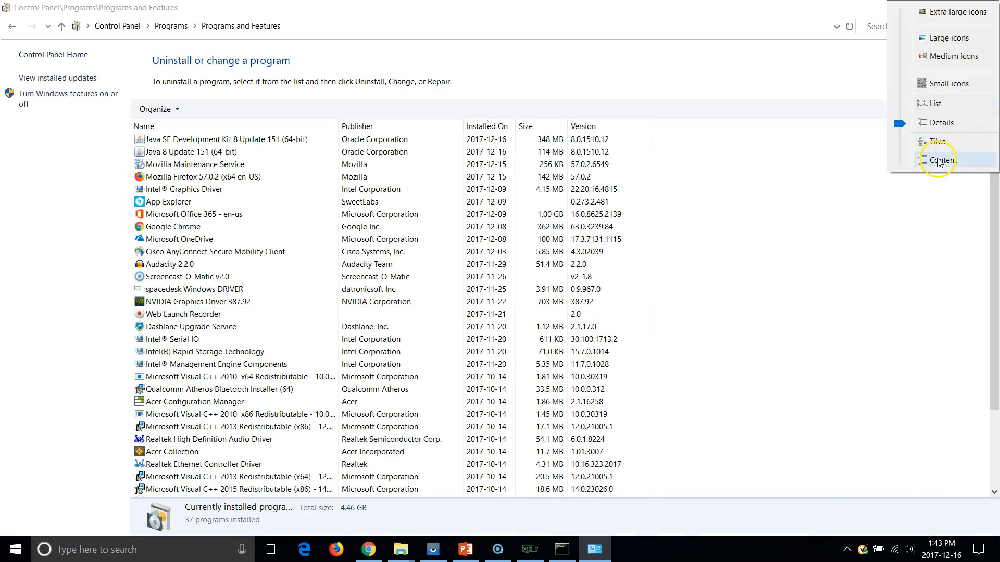
{"action": "left_click", "coordinate": [945, 38]}
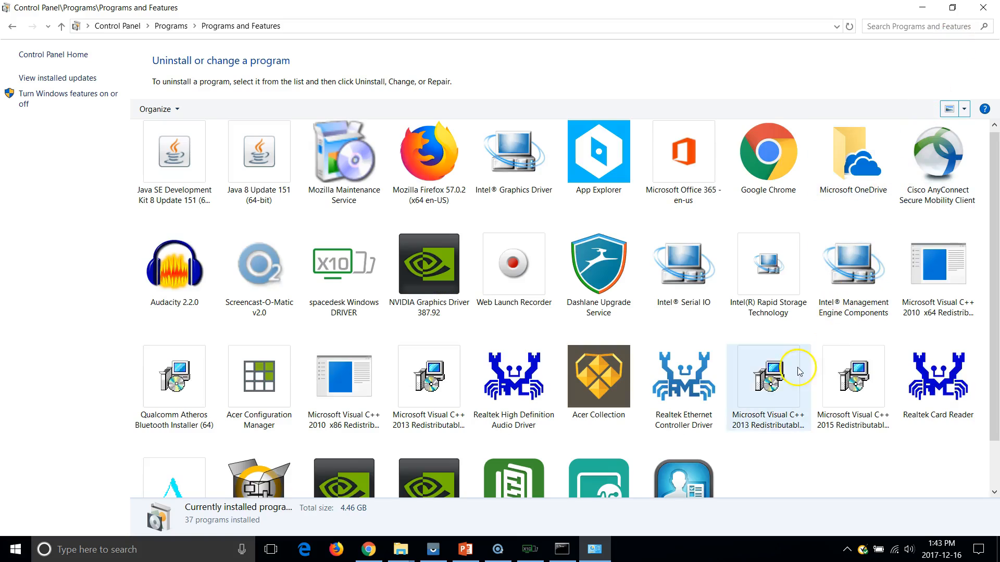
{"action": "scroll", "coordinate": [755, 386], "scroll_direction": "down", "scroll_amount": 1}
{"action": "left_click", "coordinate": [514, 323]}
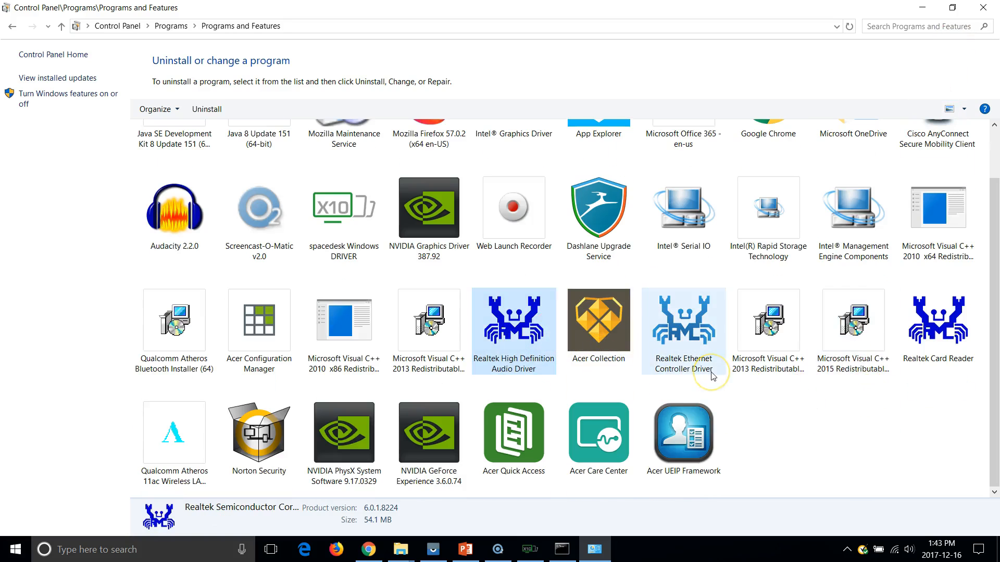
{"action": "key", "text": "Home"}
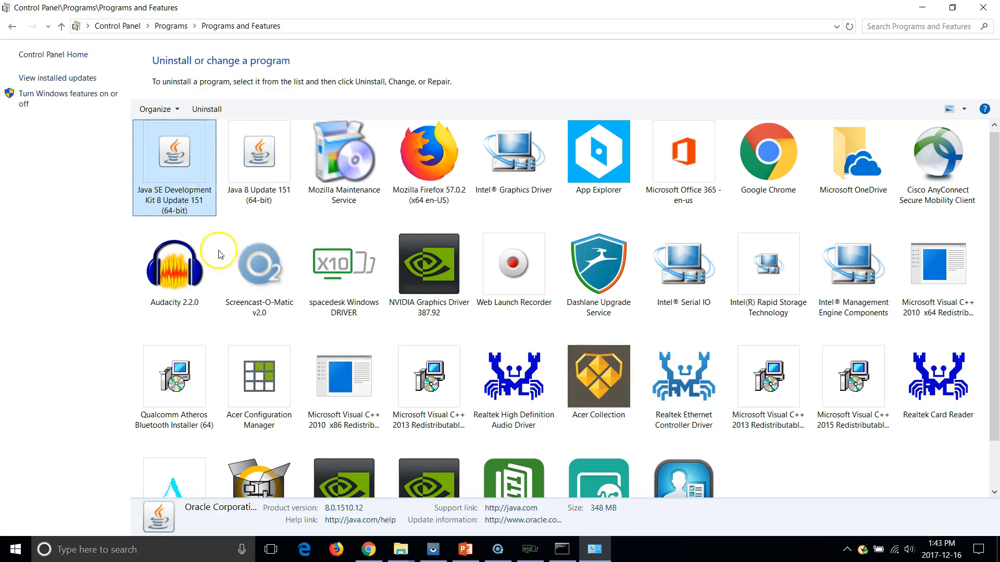
{"action": "scroll", "coordinate": [331, 237], "scroll_direction": "up", "scroll_amount": 1}
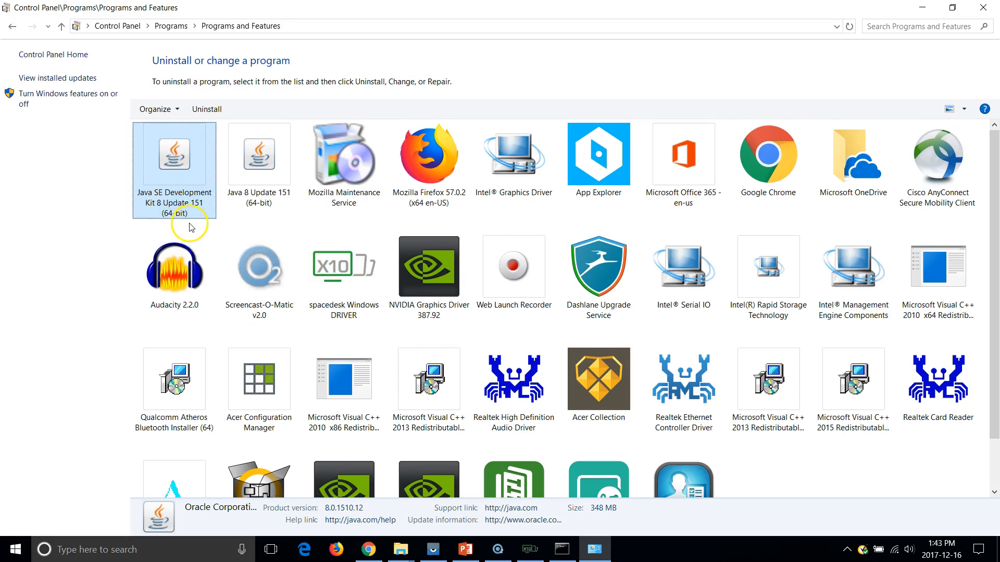
{"action": "left_click", "coordinate": [258, 201]}
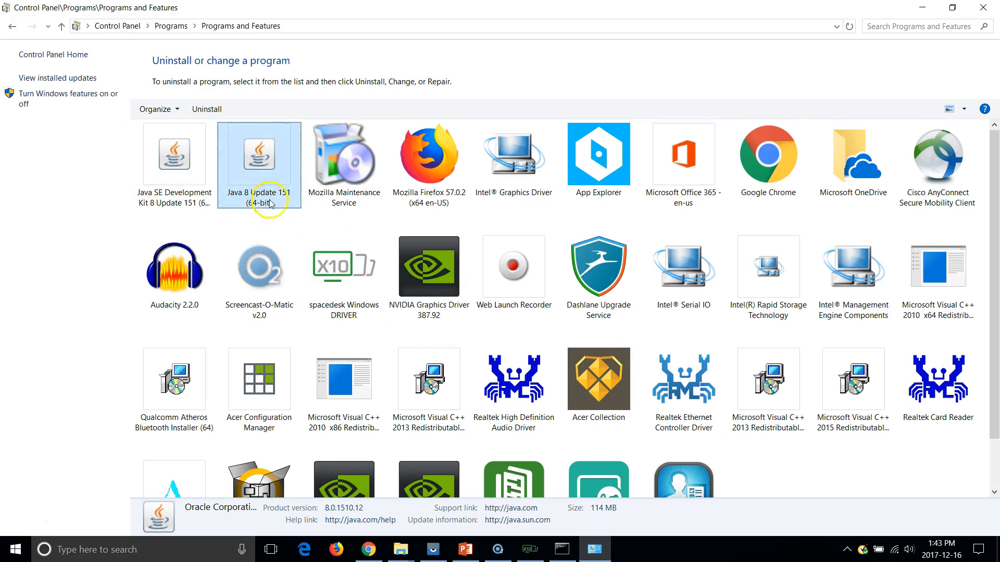
Bring up the uninstall confirmations for Java SE Development Kit 8 Update 151 and Java 8 Update 151, declining both
{"action": "double_click", "coordinate": [188, 156]}
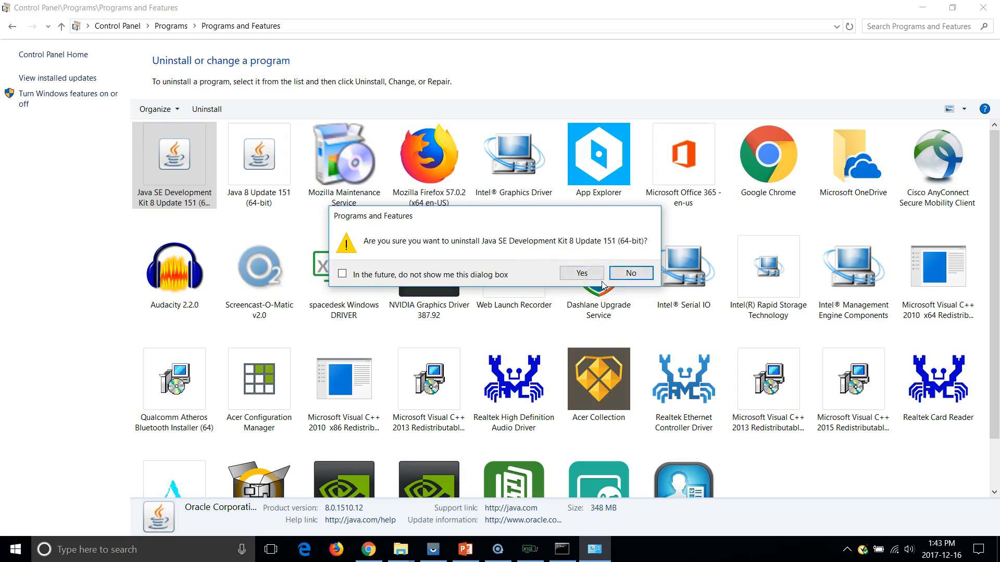
{"action": "left_click", "coordinate": [626, 277]}
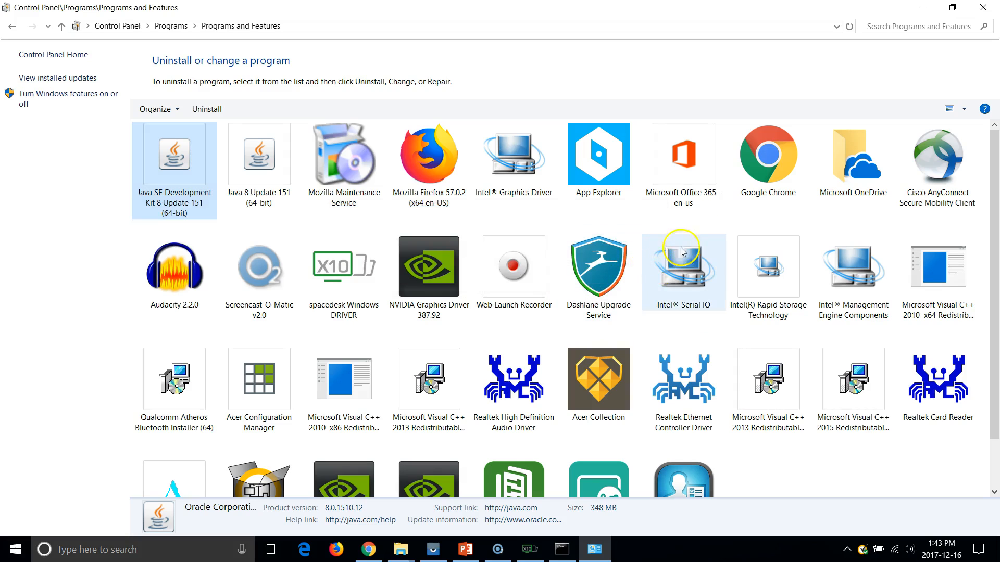
{"action": "left_click_drag", "start_coordinate": [996, 171], "coordinate": [992, 101]}
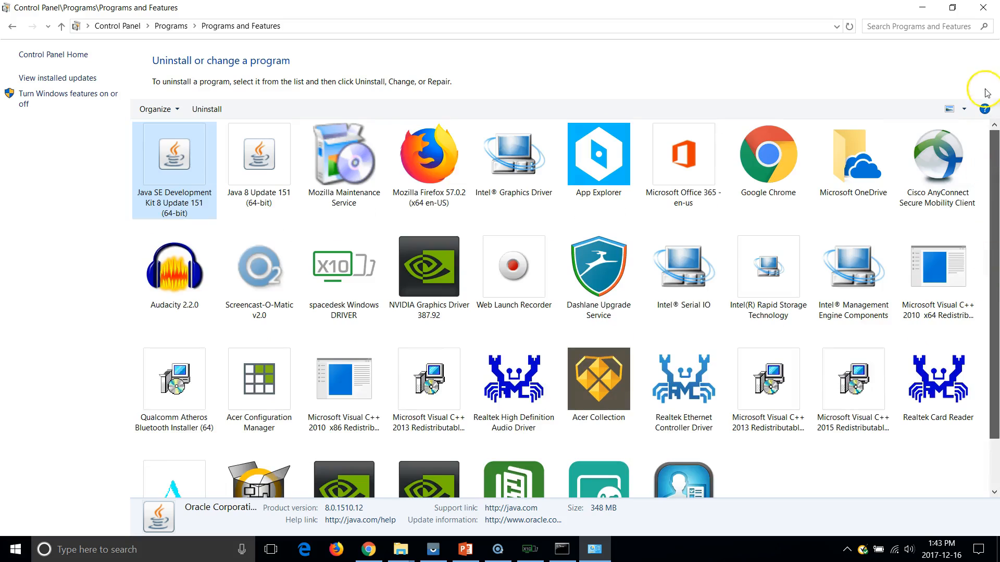
{"action": "double_click", "coordinate": [242, 209]}
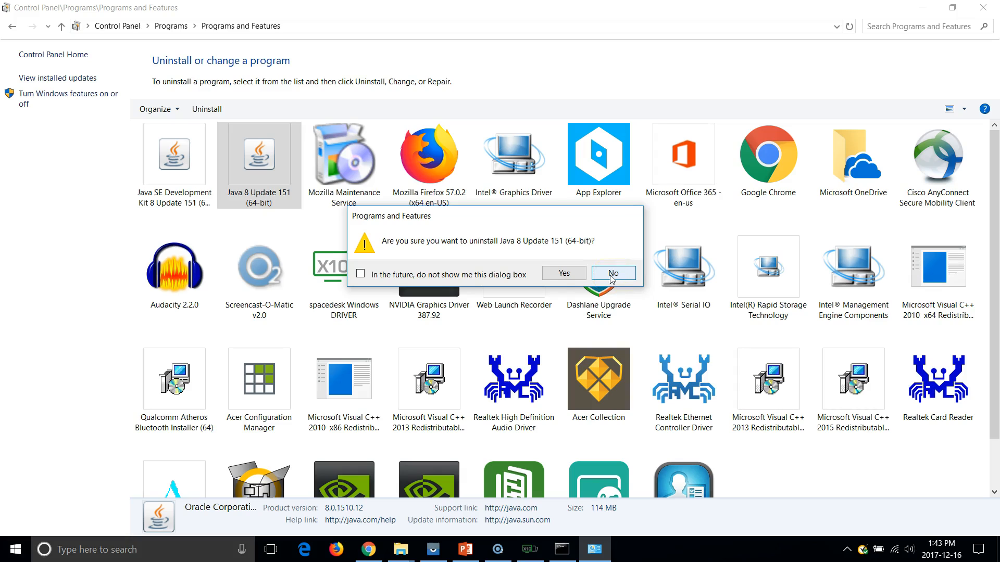
{"action": "left_click", "coordinate": [612, 274]}
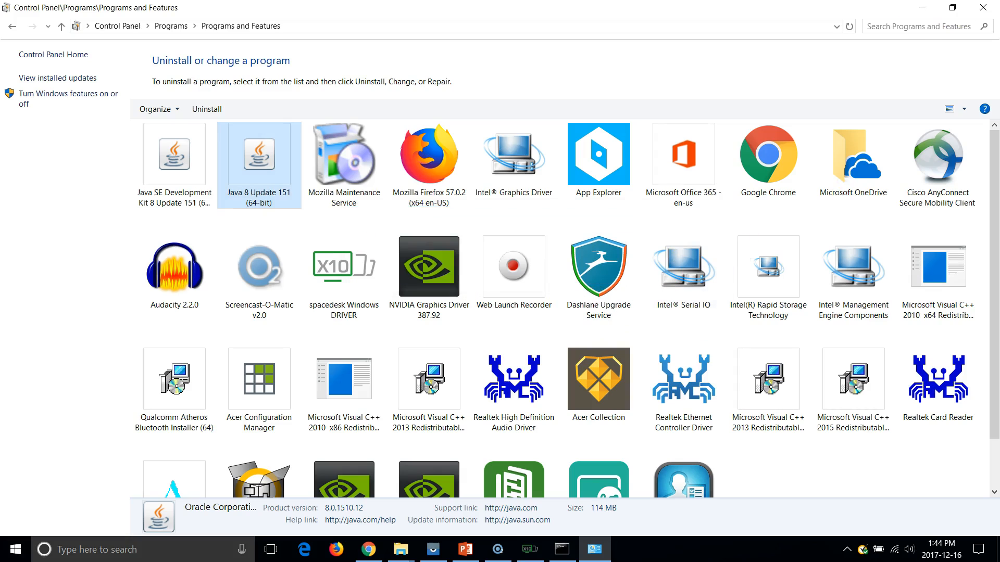
Minimize Control Panel, open a Command Prompt, and run the java command
{"action": "left_click", "coordinate": [921, 8]}
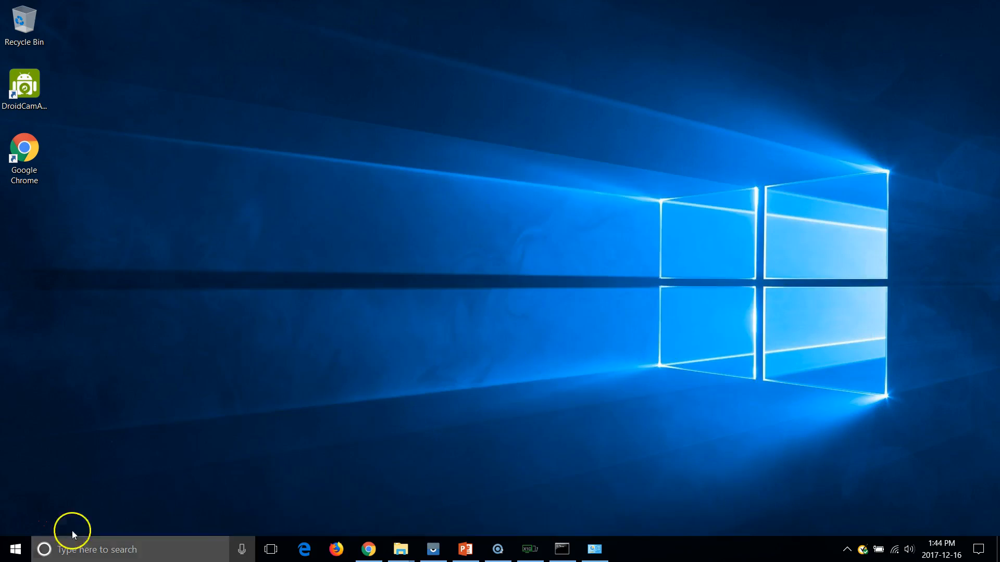
{"action": "left_click", "coordinate": [10, 554]}
{"action": "type", "text": "cmd"}
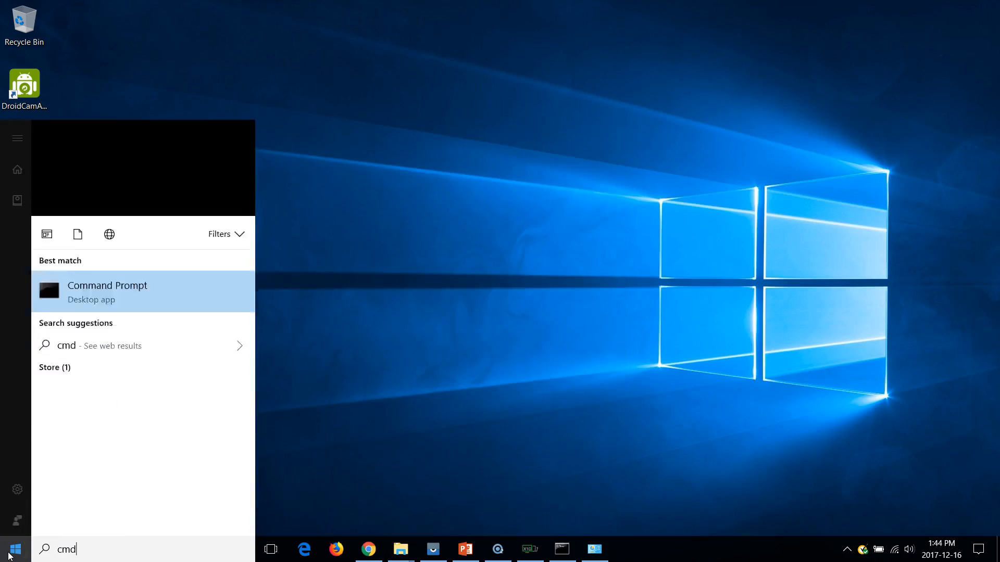
{"action": "key", "text": "Return"}
{"action": "type", "text": "java"}
{"action": "key", "text": "Return"}
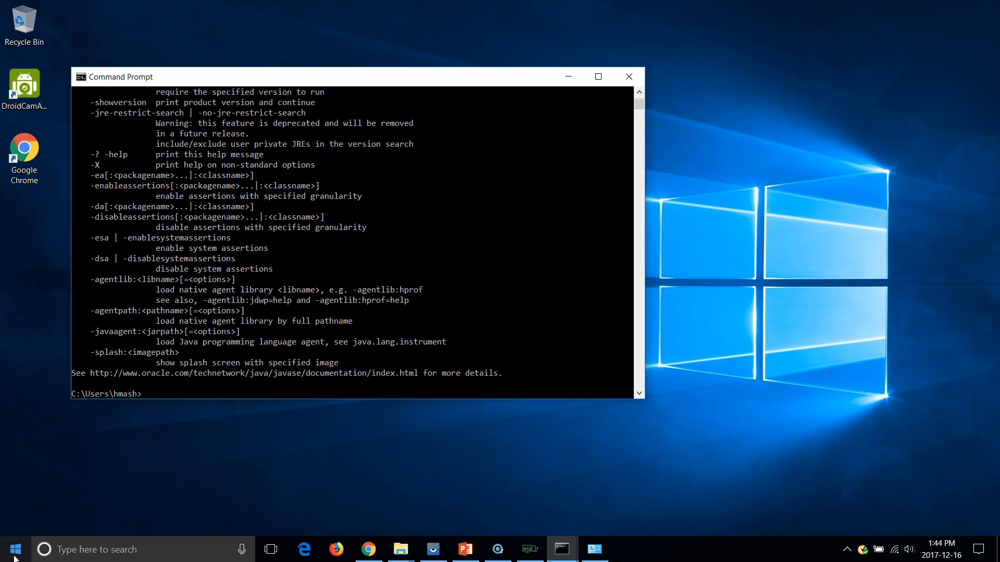
Test the compiler command javac in the Command Prompt and look up its location with where javac
{"action": "type", "text": "javac"}
{"action": "key", "text": "Return"}
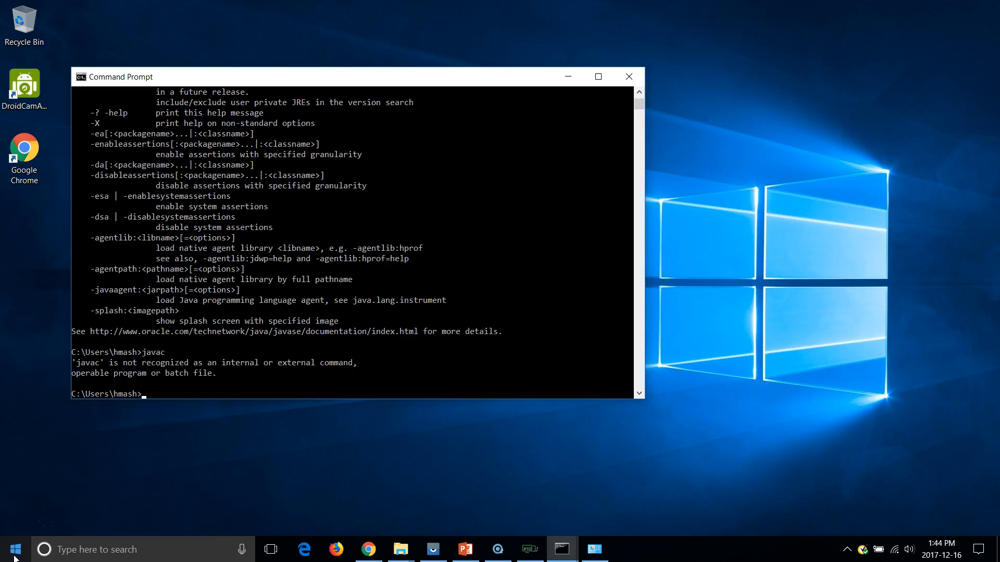
{"action": "type", "text": "where javac"}
{"action": "key", "text": "Return"}
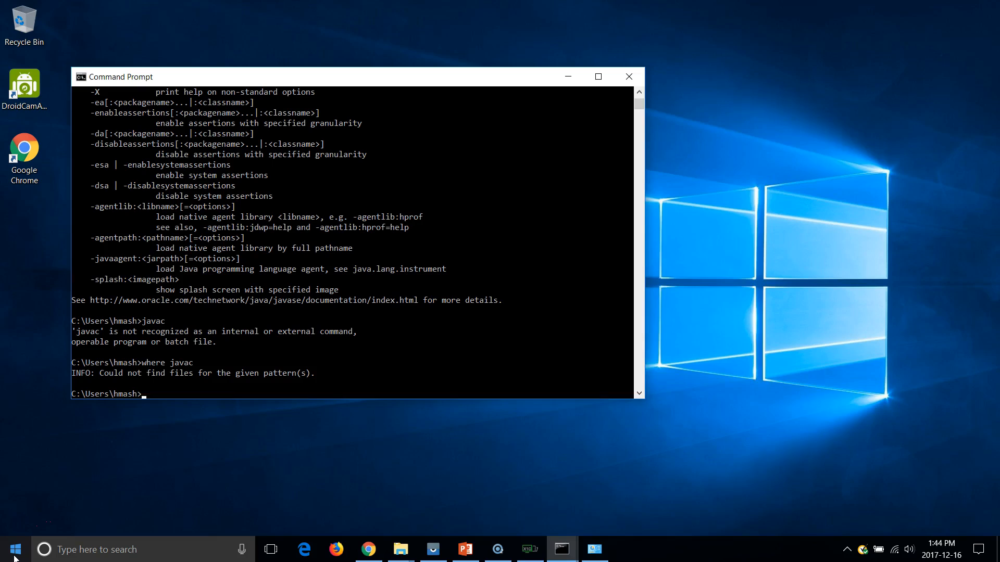
Move the Command Prompt window aside and open the Environment Variables dialog from the system environment variables settings
{"action": "left_click", "coordinate": [14, 559]}
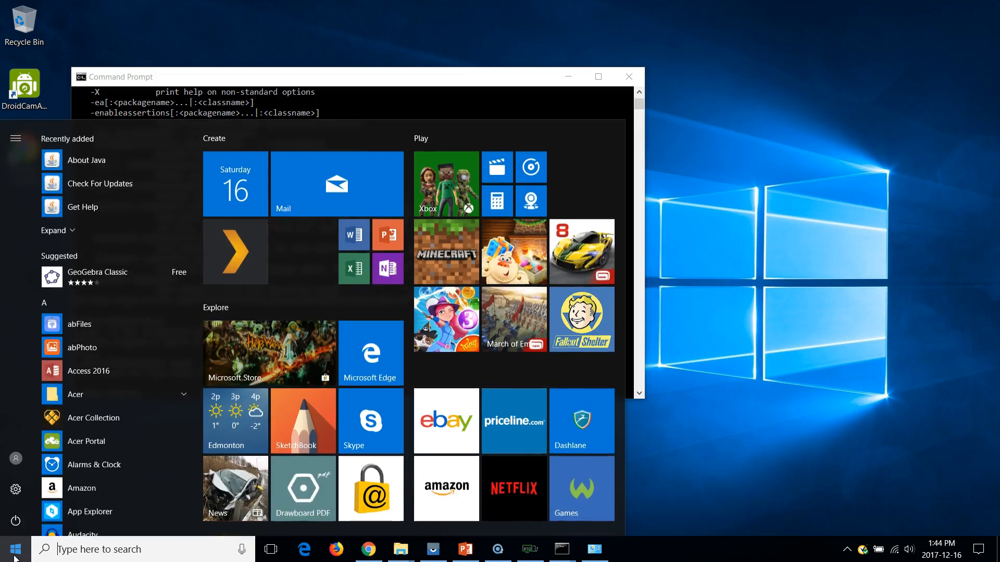
{"action": "left_click", "coordinate": [14, 558]}
{"action": "left_click", "coordinate": [506, 69]}
{"action": "left_click_drag", "start_coordinate": [492, 78], "coordinate": [650, 94]}
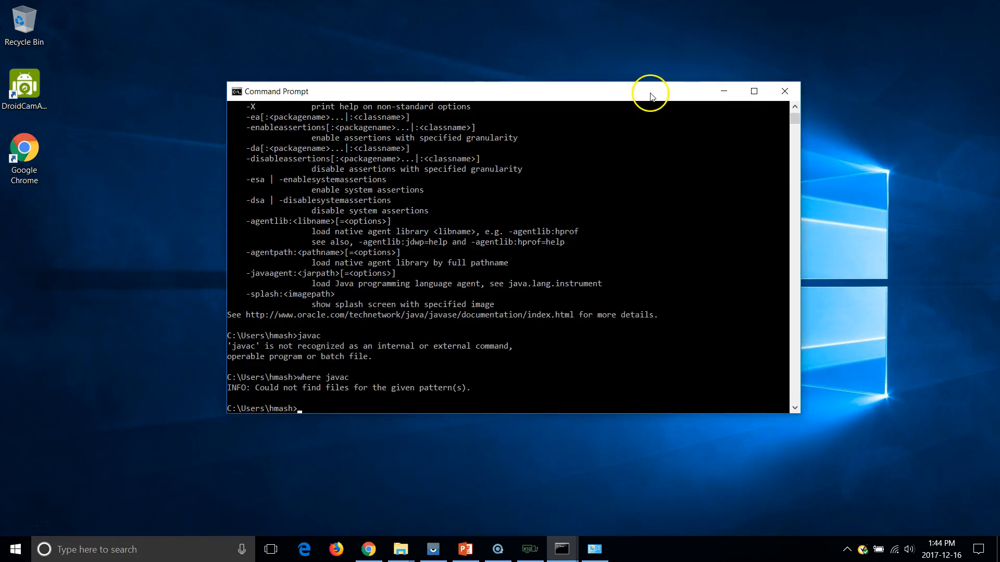
{"action": "left_click", "coordinate": [14, 556]}
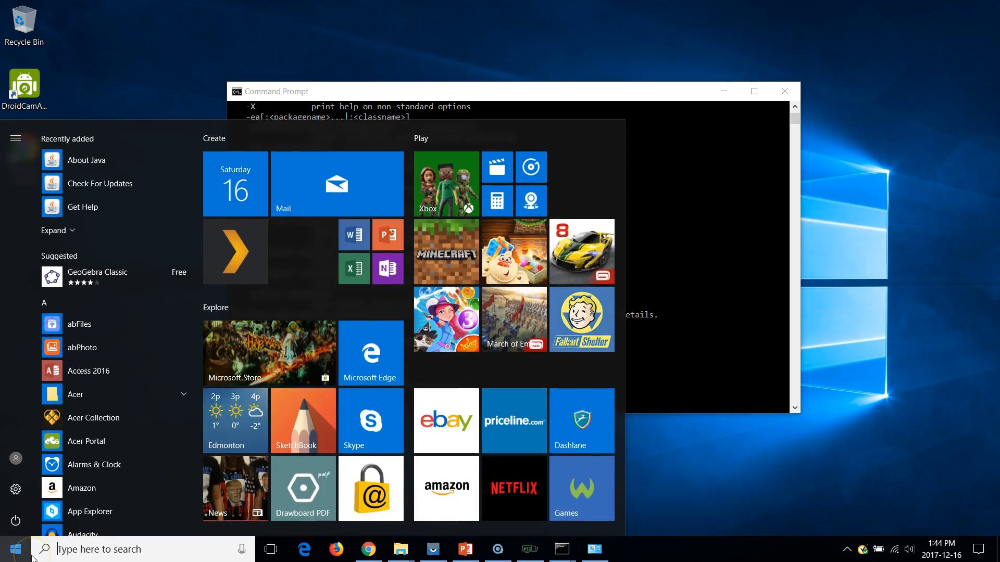
{"action": "type", "text": "environment"}
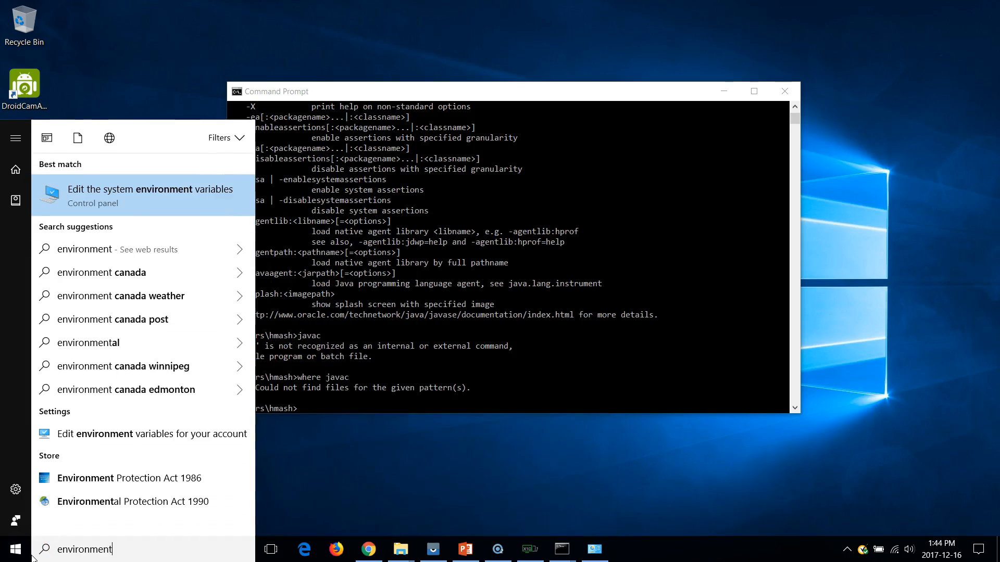
{"action": "left_click", "coordinate": [223, 215]}
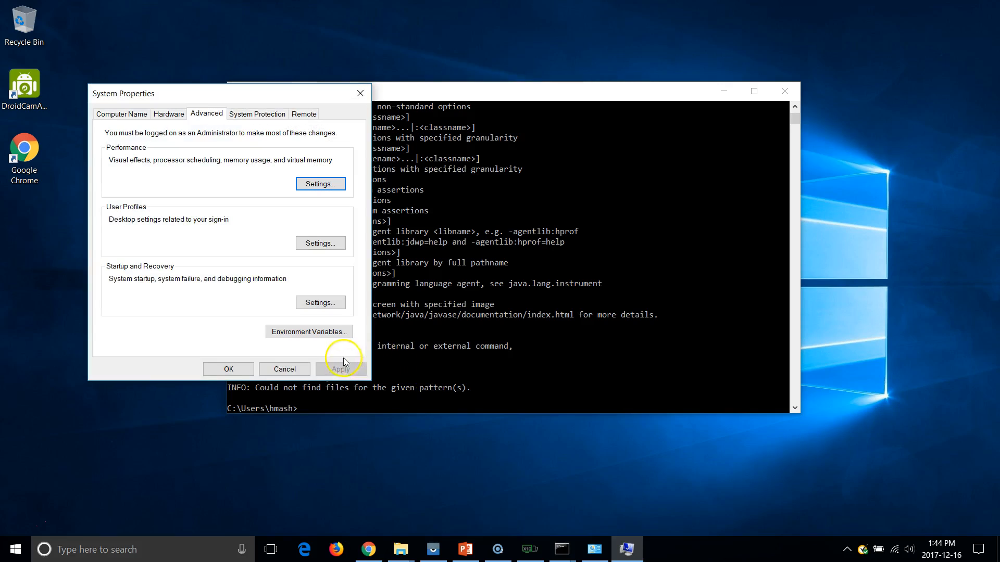
{"action": "left_click", "coordinate": [292, 331]}
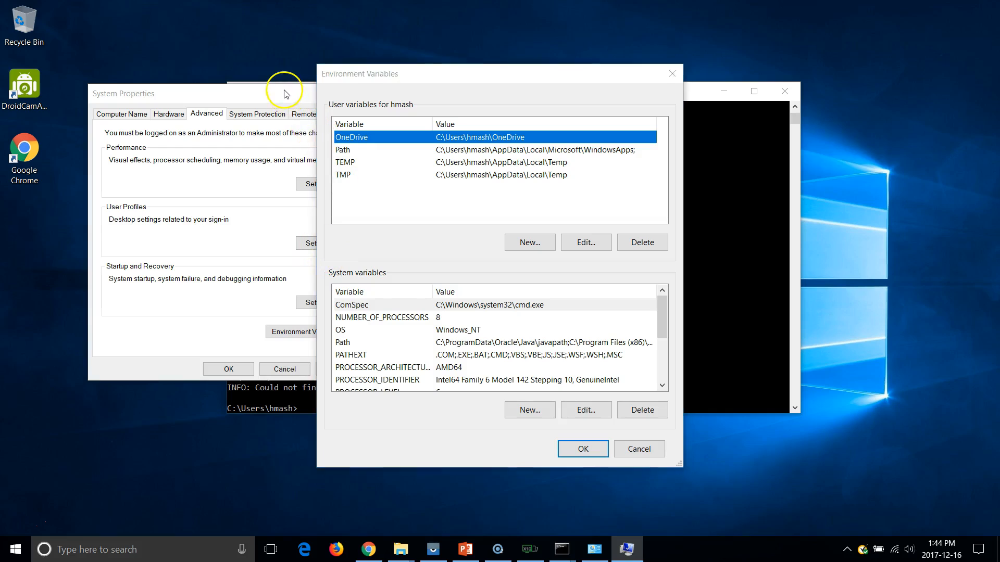
{"action": "left_click_drag", "start_coordinate": [664, 328], "coordinate": [444, 285]}
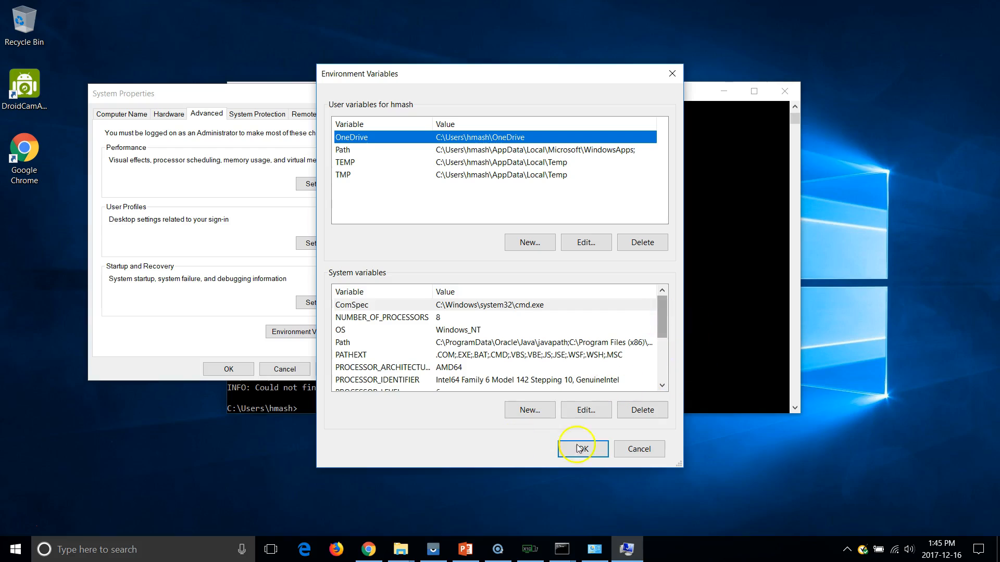
Copy the JDK folder path C:\development\tools\jdk8 from its File Explorer window and minimize that window
{"action": "left_click", "coordinate": [400, 549]}
{"action": "left_click", "coordinate": [349, 490]}
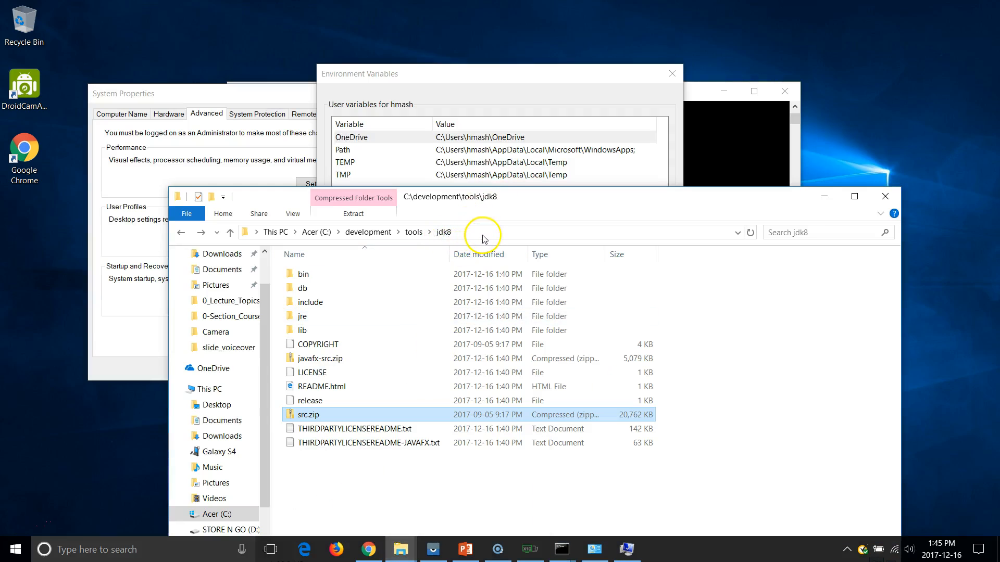
{"action": "left_click", "coordinate": [411, 232]}
{"action": "double_click", "coordinate": [312, 275]}
{"action": "left_click", "coordinate": [483, 231]}
{"action": "key", "text": "ctrl+c"}
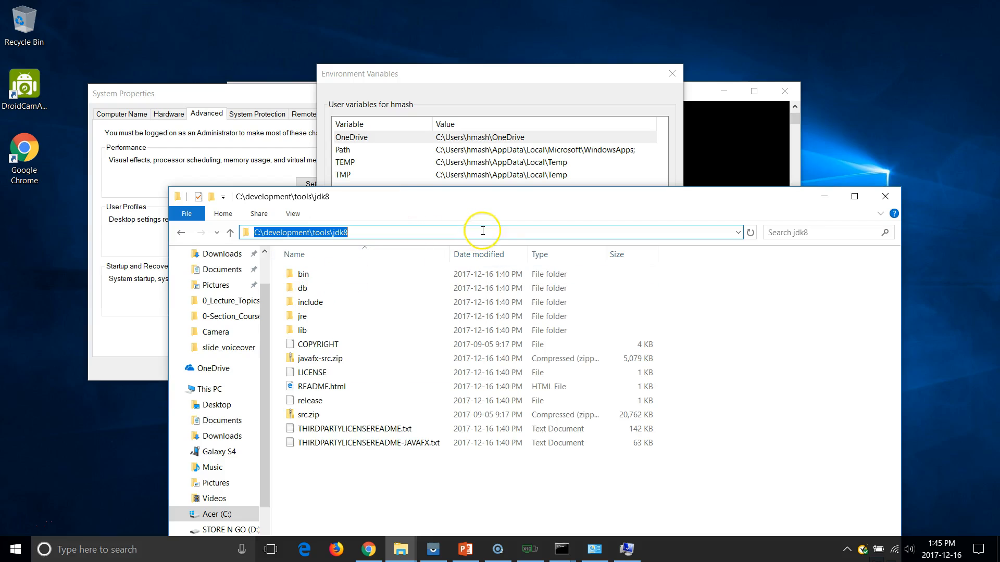
{"action": "left_click", "coordinate": [824, 197]}
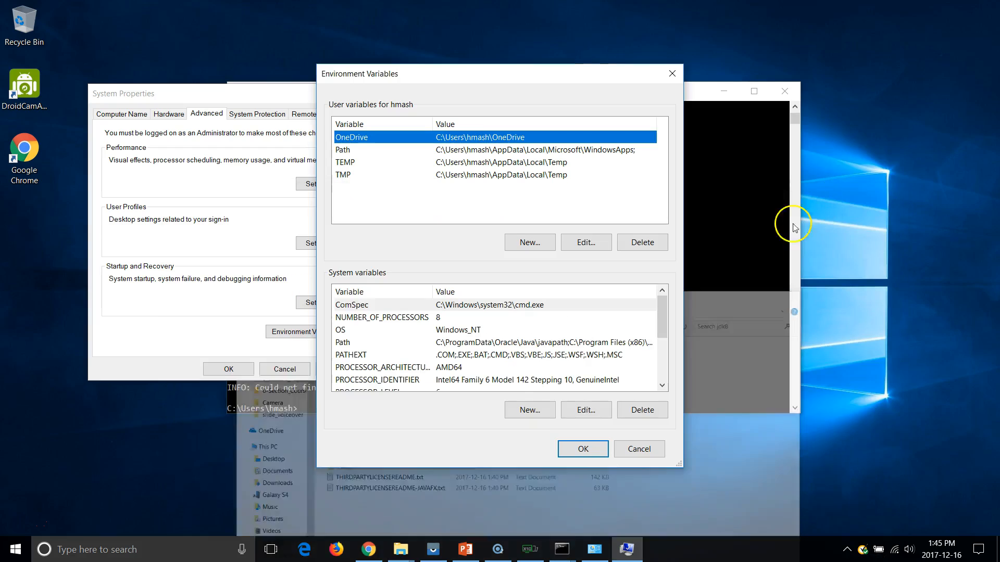
Create a system variable named JAVA_HOME with the copied path C:\development\tools\jdk8 as its value
{"action": "left_click", "coordinate": [529, 412]}
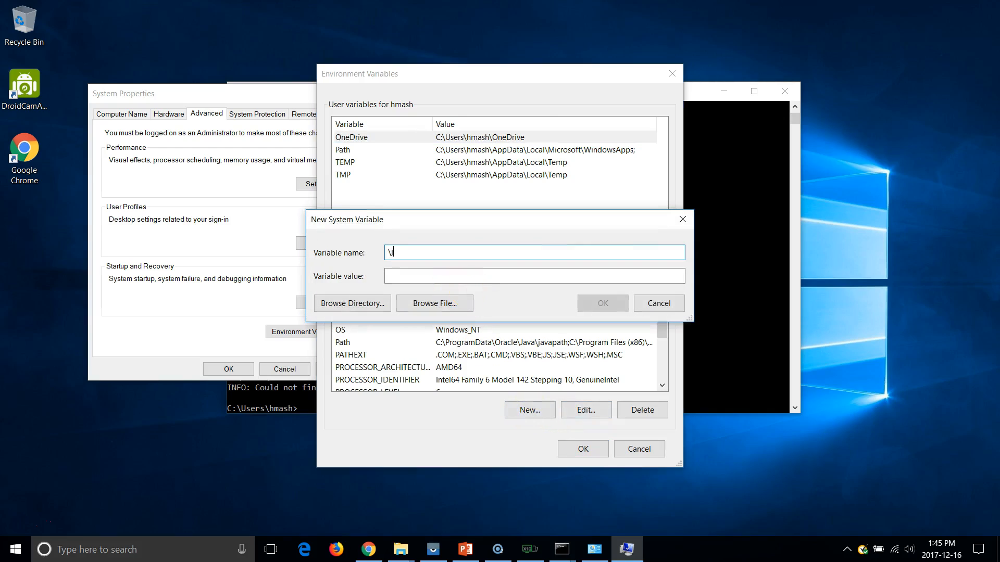
{"action": "type", "text": "JAVA_HOME"}
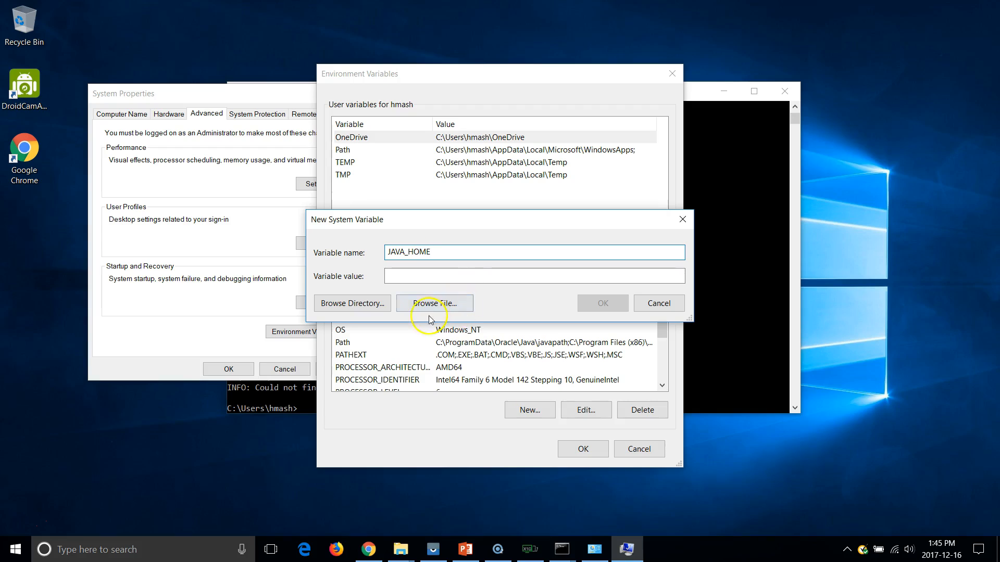
{"action": "left_click", "coordinate": [415, 279]}
{"action": "key", "text": "ctrl+v"}
{"action": "left_click", "coordinate": [486, 283]}
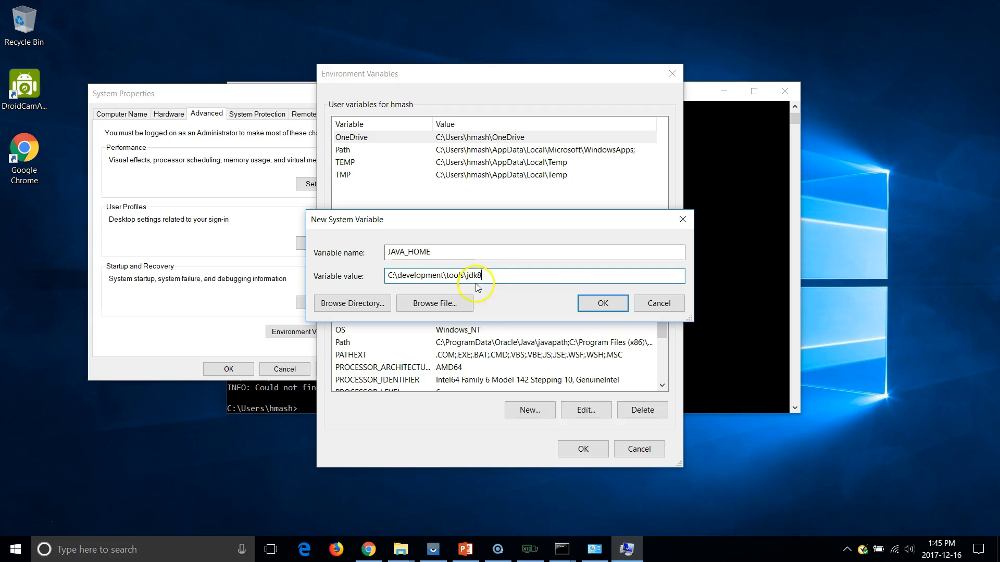
{"action": "left_click", "coordinate": [592, 310]}
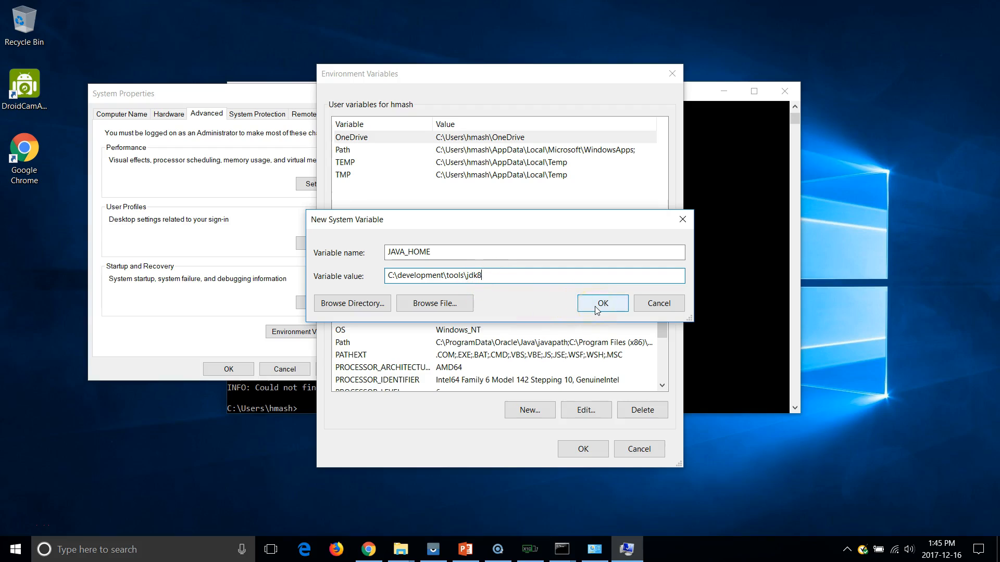
{"action": "left_click", "coordinate": [597, 310]}
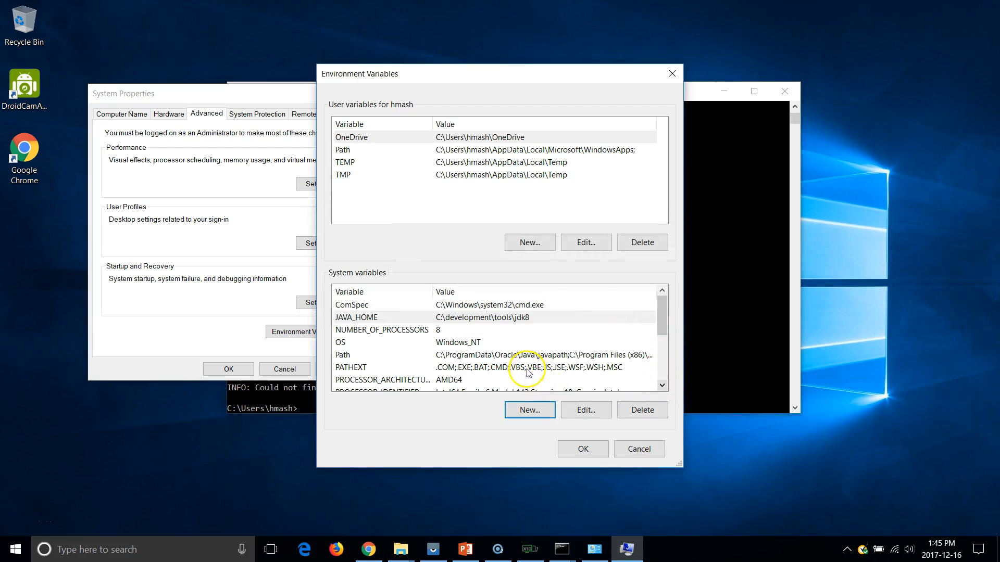
Add the entry %JAVA_HOME%\bin to the system Path variable and save the environment variable changes
{"action": "left_click", "coordinate": [466, 355]}
{"action": "left_click", "coordinate": [574, 411]}
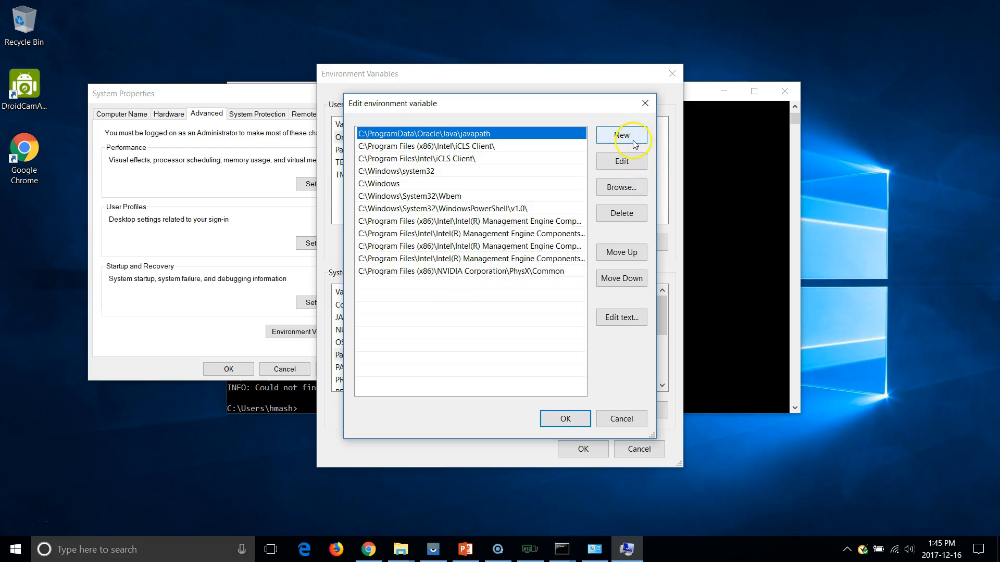
{"action": "left_click", "coordinate": [617, 138]}
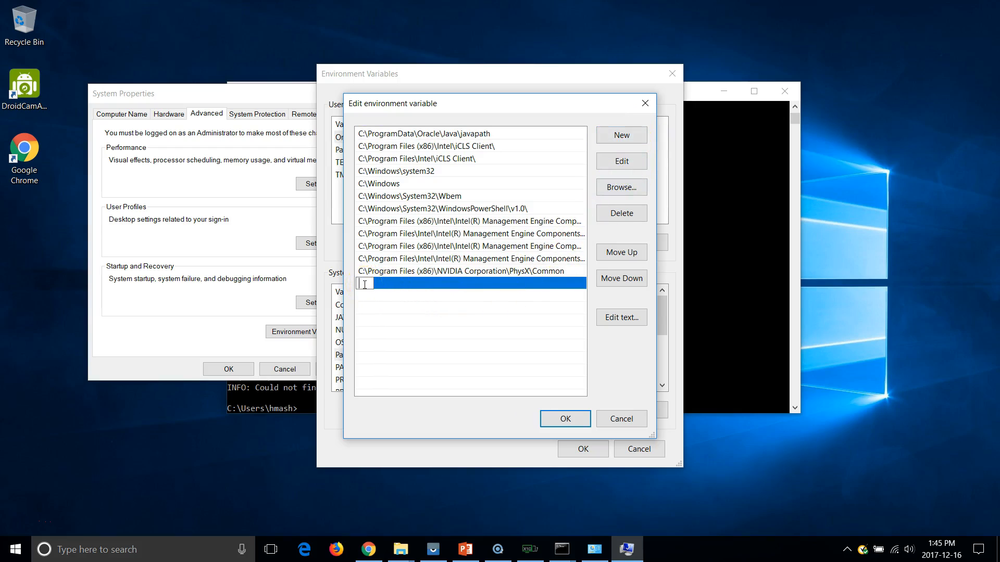
{"action": "type", "text": "%%"}
{"action": "type", "text": "JAVA"}
{"action": "type", "text": "_HOM"}
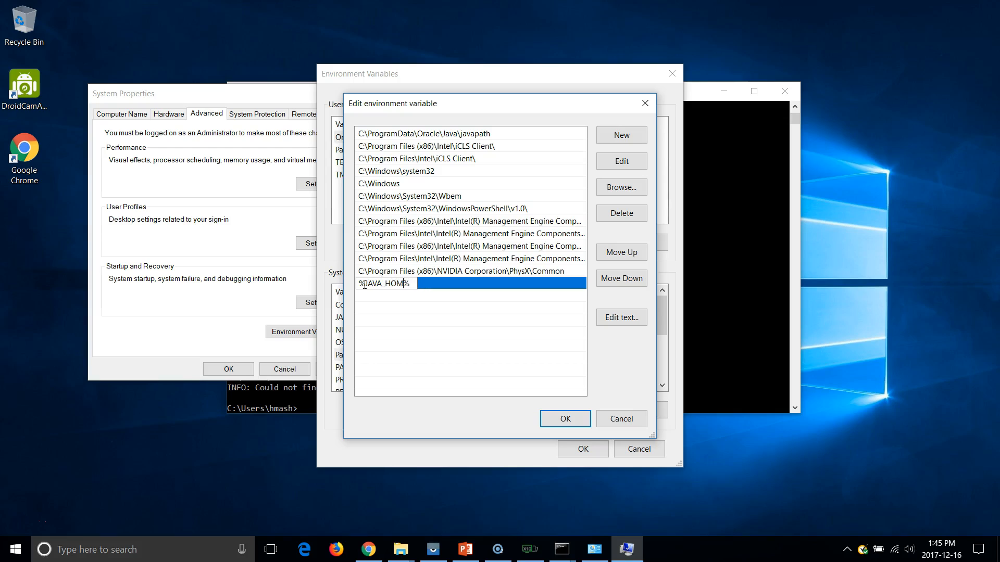
{"action": "type", "text": "E"}
{"action": "type", "text": "\\bin"}
{"action": "left_click", "coordinate": [565, 419]}
{"action": "left_click", "coordinate": [577, 449]}
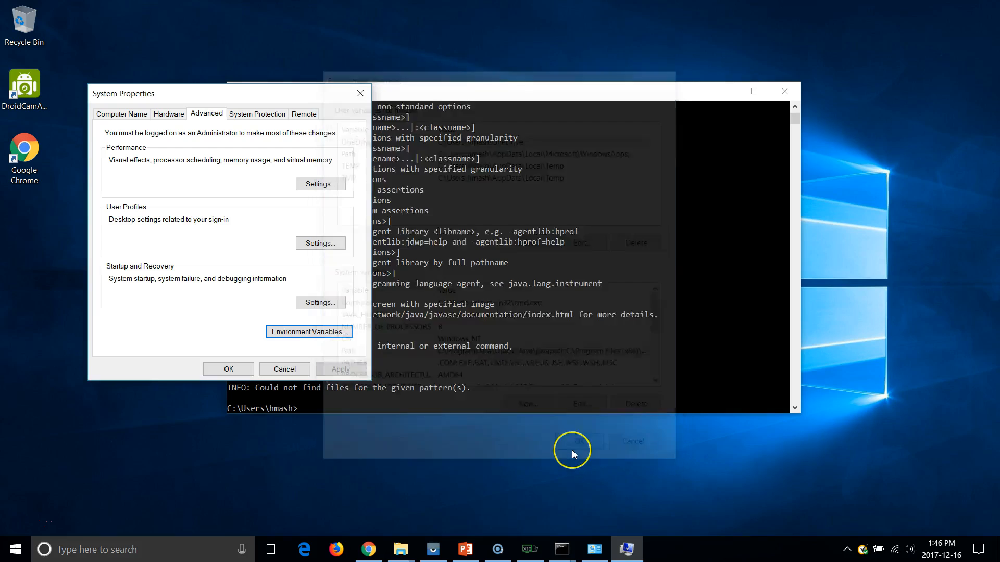
Close the old Command Prompt window and confirm the System Properties dialog
{"action": "left_click_drag", "start_coordinate": [654, 93], "coordinate": [811, 68]}
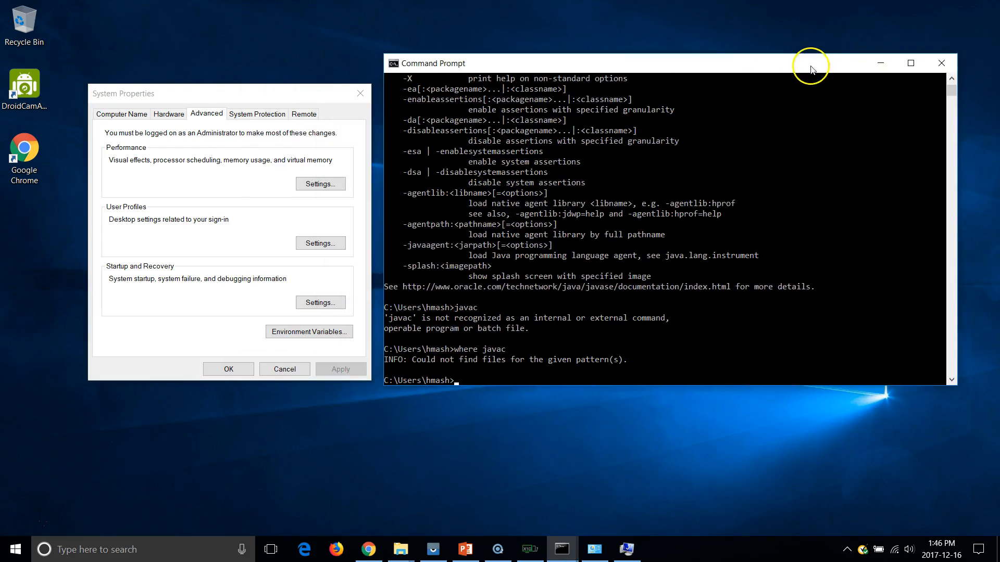
{"action": "left_click", "coordinate": [942, 65]}
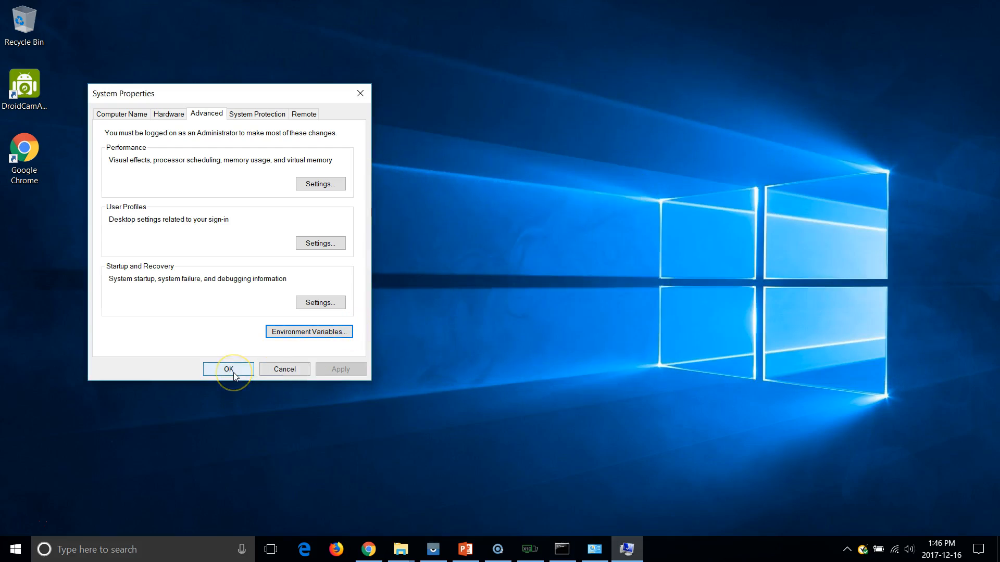
{"action": "left_click", "coordinate": [230, 369]}
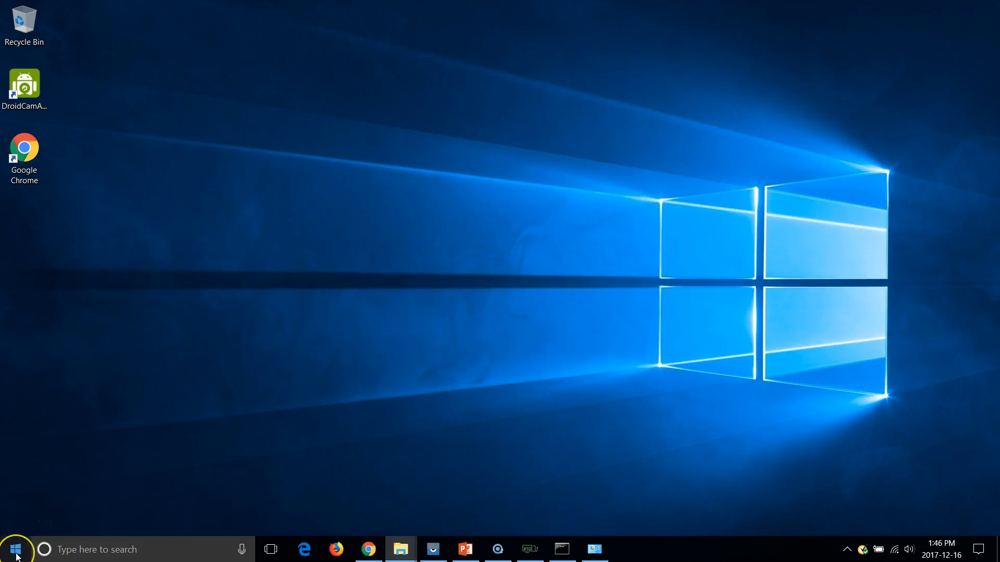
Open a new Command Prompt and test the javac and java commands in it
{"action": "left_click", "coordinate": [15, 549]}
{"action": "type", "text": "cmd"}
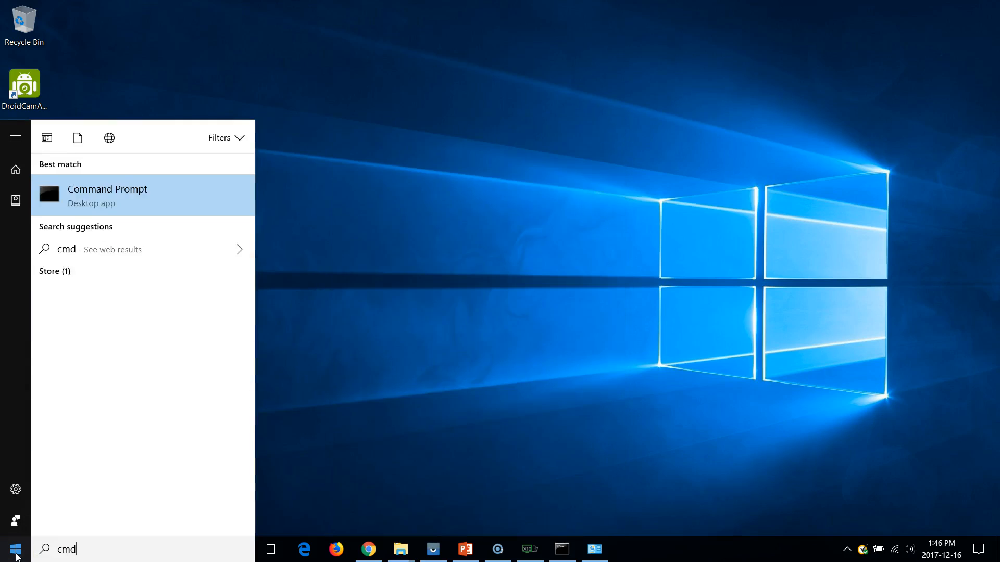
{"action": "key", "text": "Return"}
{"action": "type", "text": "javac"}
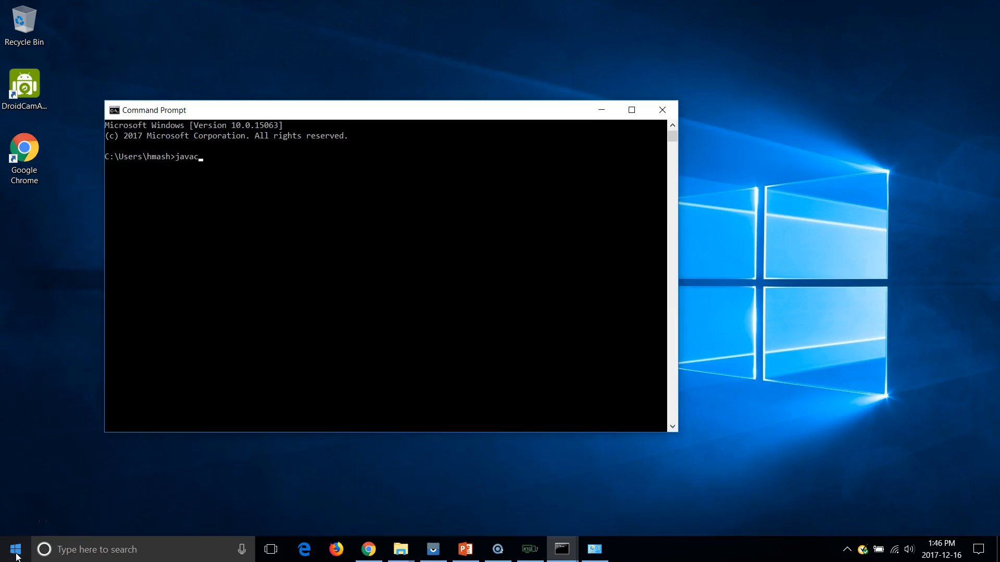
{"action": "key", "text": "Return"}
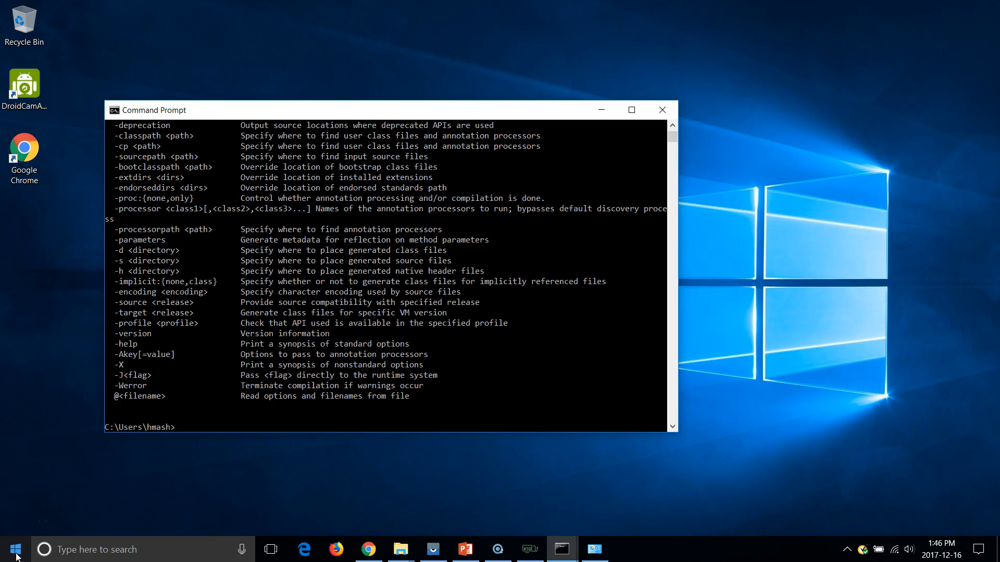
{"action": "type", "text": "java"}
{"action": "key", "text": "Return"}
Clear the Command Prompt screen and check the installed Java version with java -version
{"action": "type", "text": "cls"}
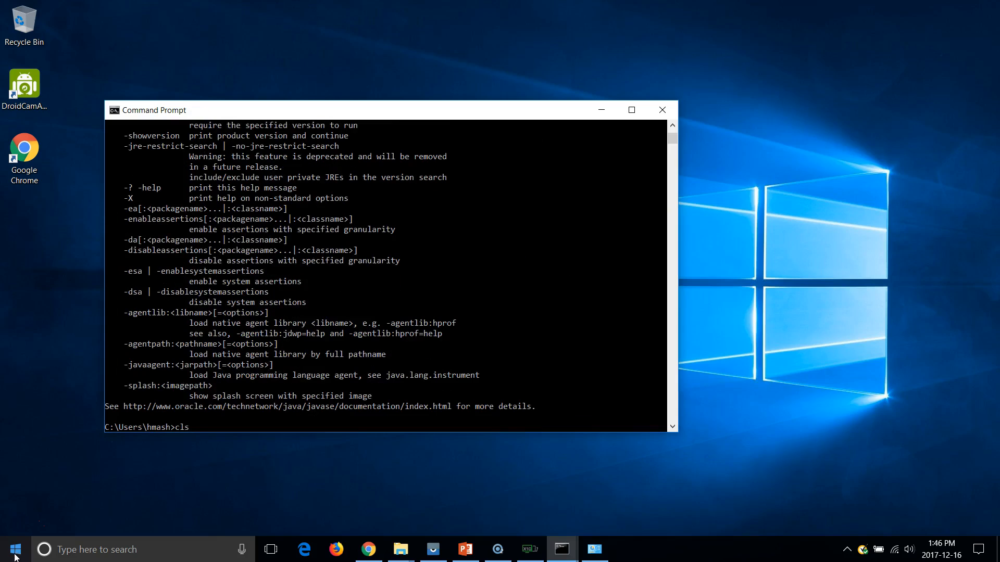
{"action": "key", "text": "Return"}
{"action": "type", "text": "java "}
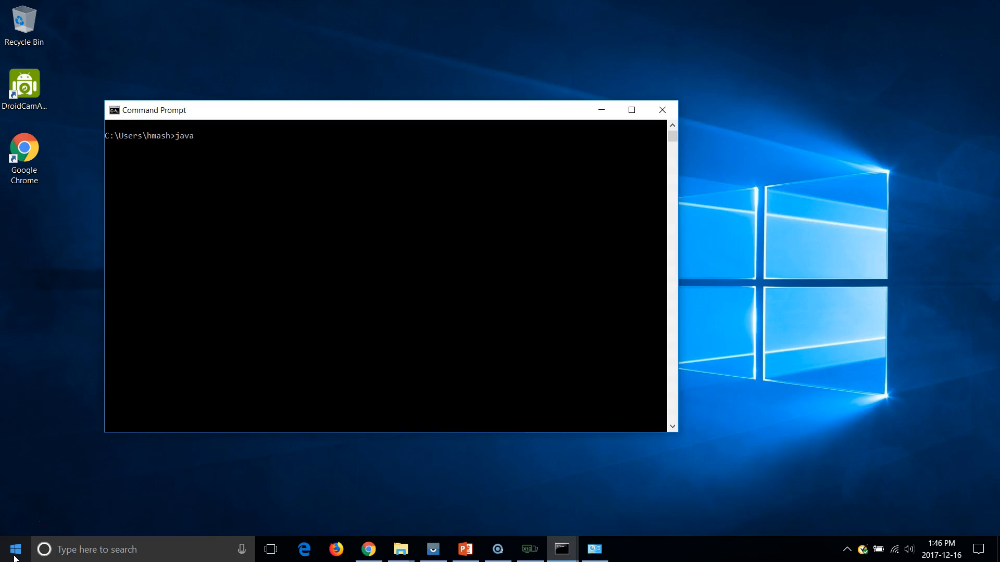
{"action": "type", "text": "-version"}
{"action": "key", "text": "Return"}
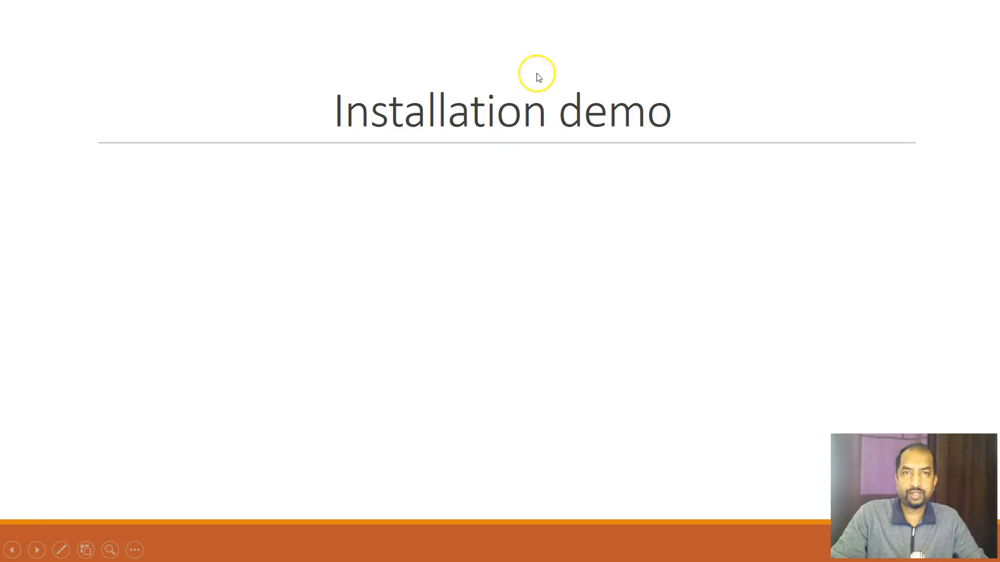
Switch from the slide show to the Command Prompt and place its window below the slide's title
{"action": "key", "text": "alt+Tab"}
{"action": "left_click_drag", "start_coordinate": [545, 92], "coordinate": [524, 178]}
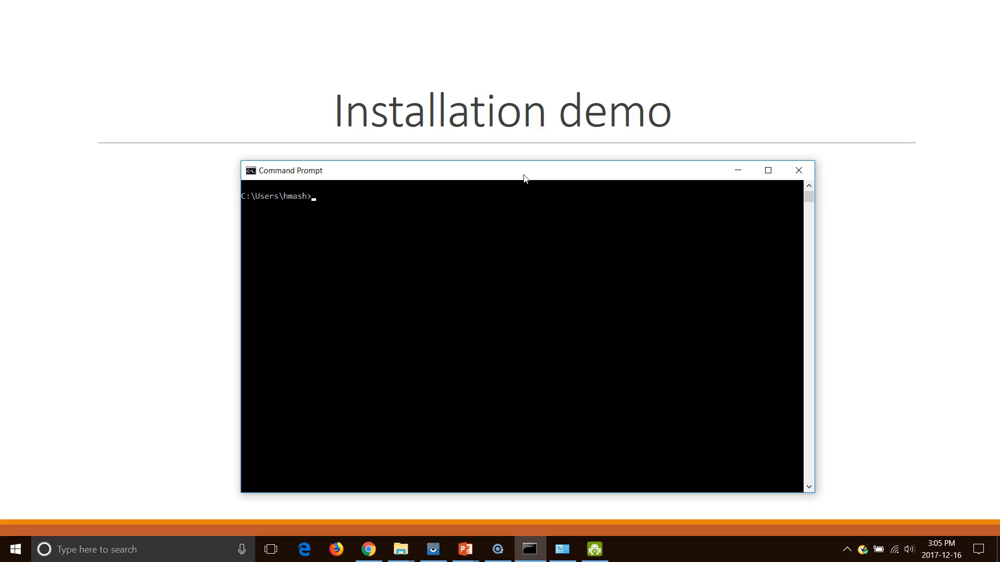
{"action": "left_click_drag", "start_coordinate": [524, 179], "coordinate": [521, 167]}
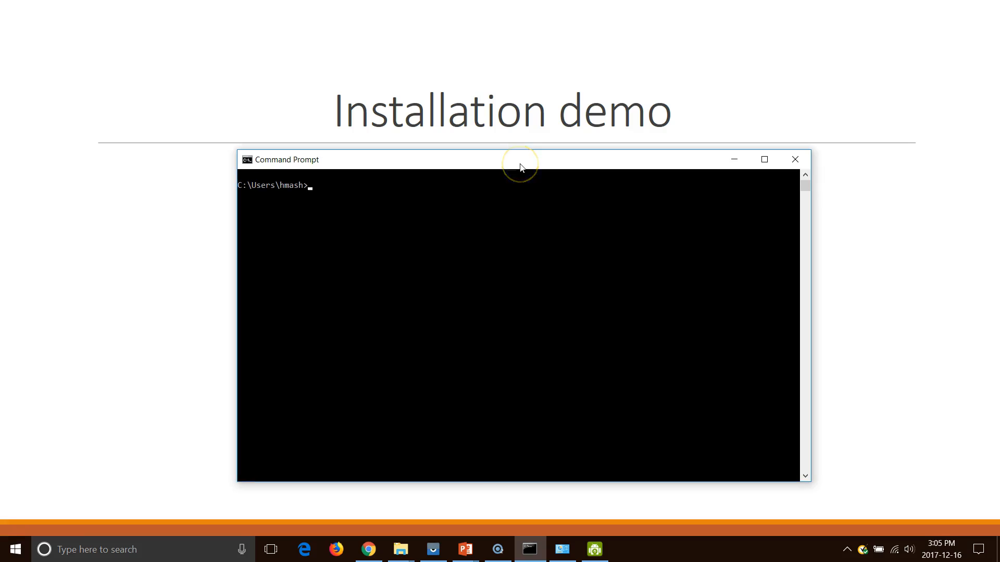